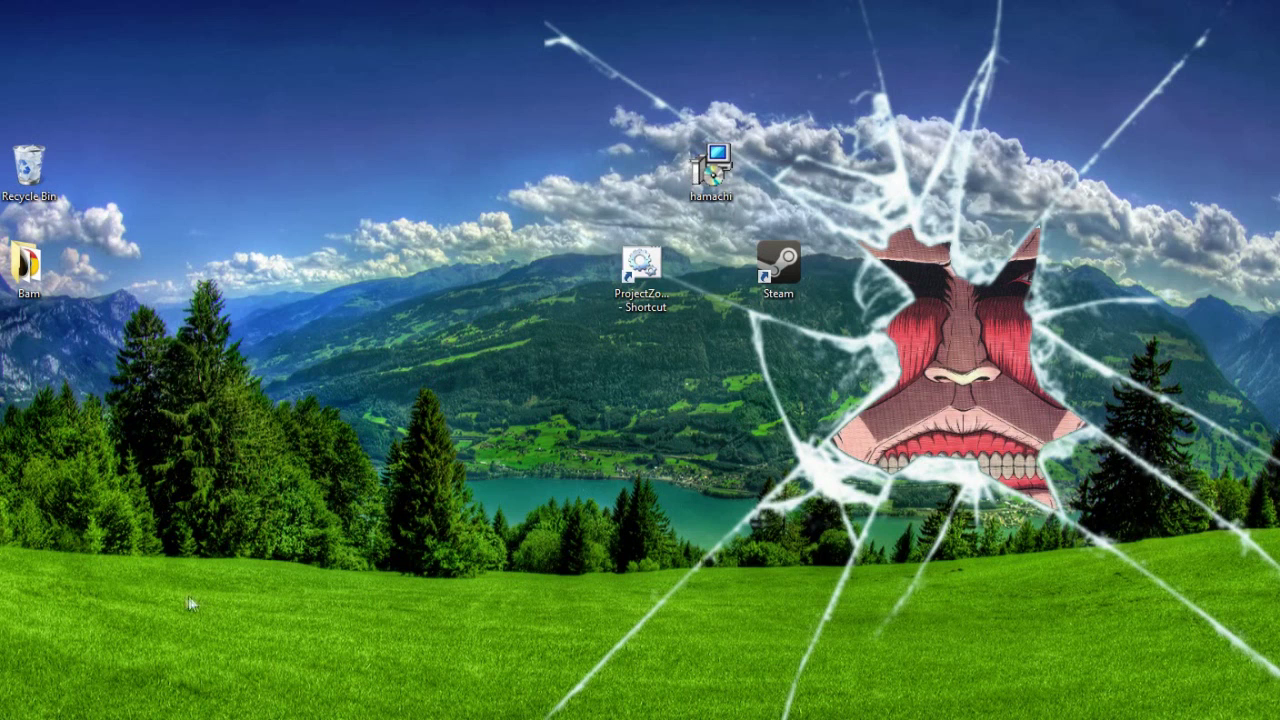
# Step: Switch to the Firefox window showing the LogMeIn Hamachi download page
pyautogui.hotkey('alt', 'Tab')
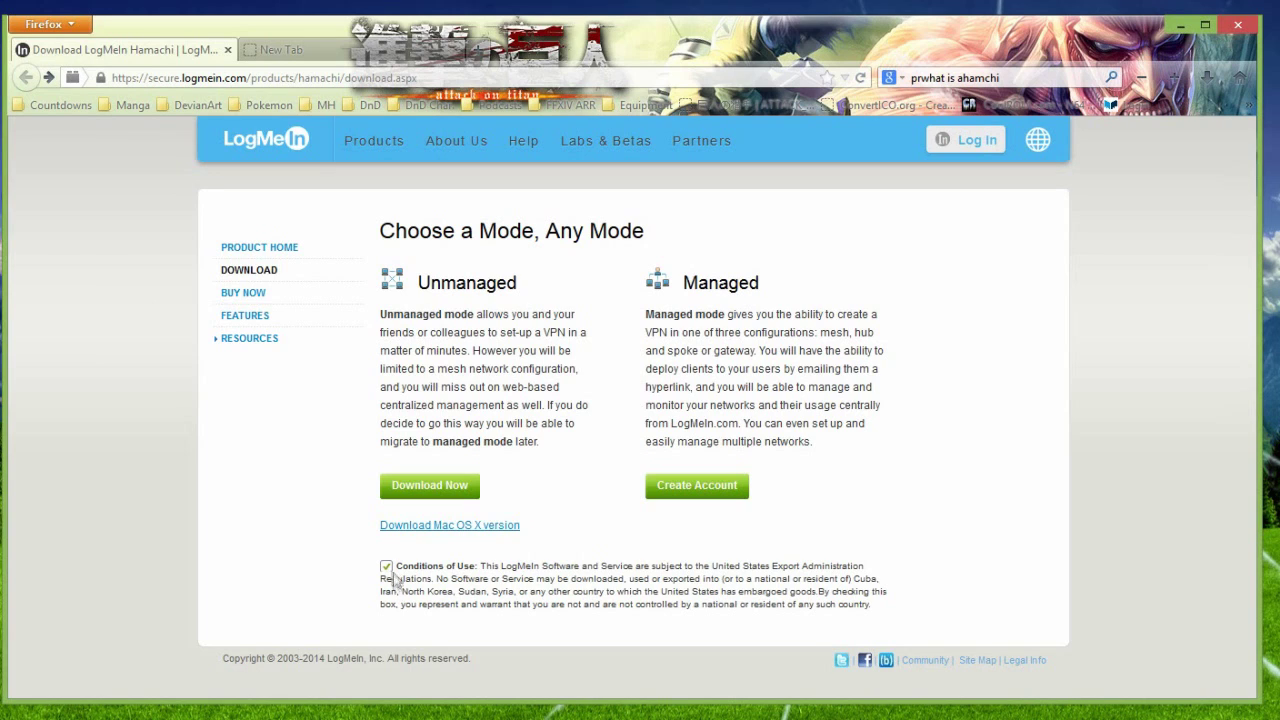
# Step: Agree to the Conditions of Use on the Hamachi download page
pyautogui.click(389, 567)
pyautogui.click(386, 567)
pyautogui.moveTo(629, 289); pyautogui.dragTo(750, 387)
pyautogui.click(794, 477)
# Step: Start the hamachi.msi download, cancel the save prompt, and minimize Firefox
pyautogui.click(432, 492)
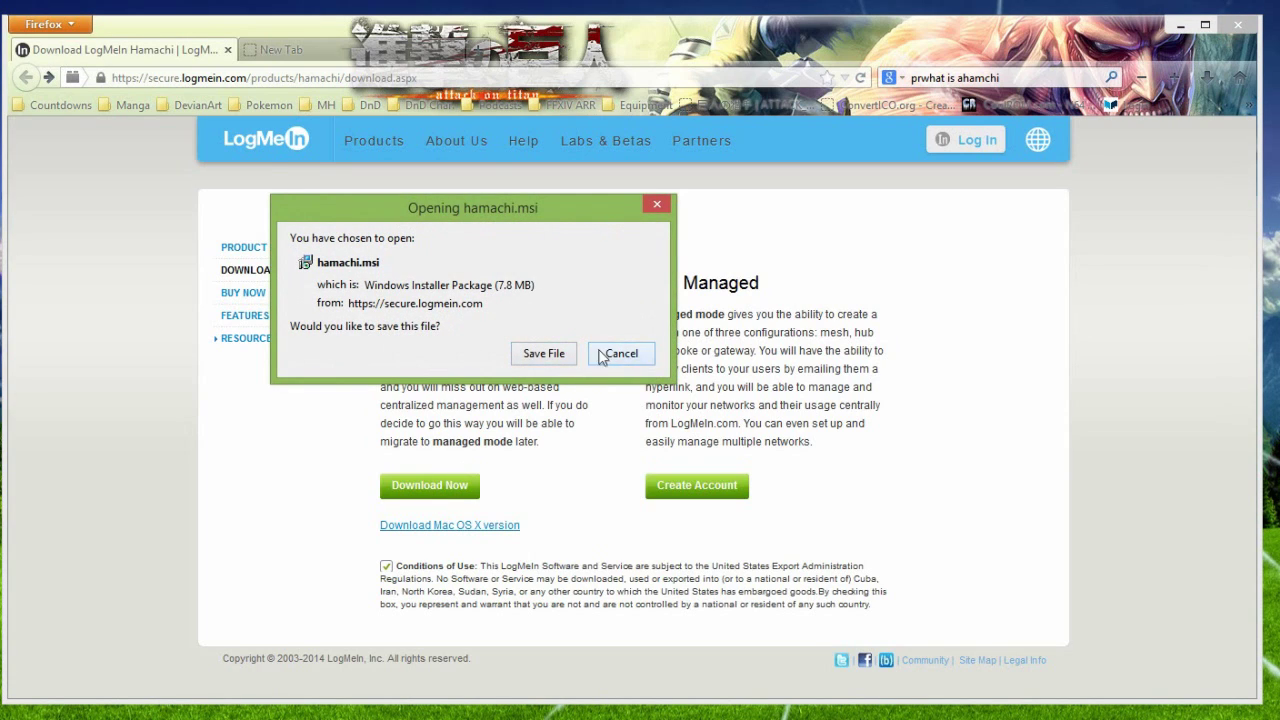
pyautogui.click(620, 353)
pyautogui.click(1180, 24)
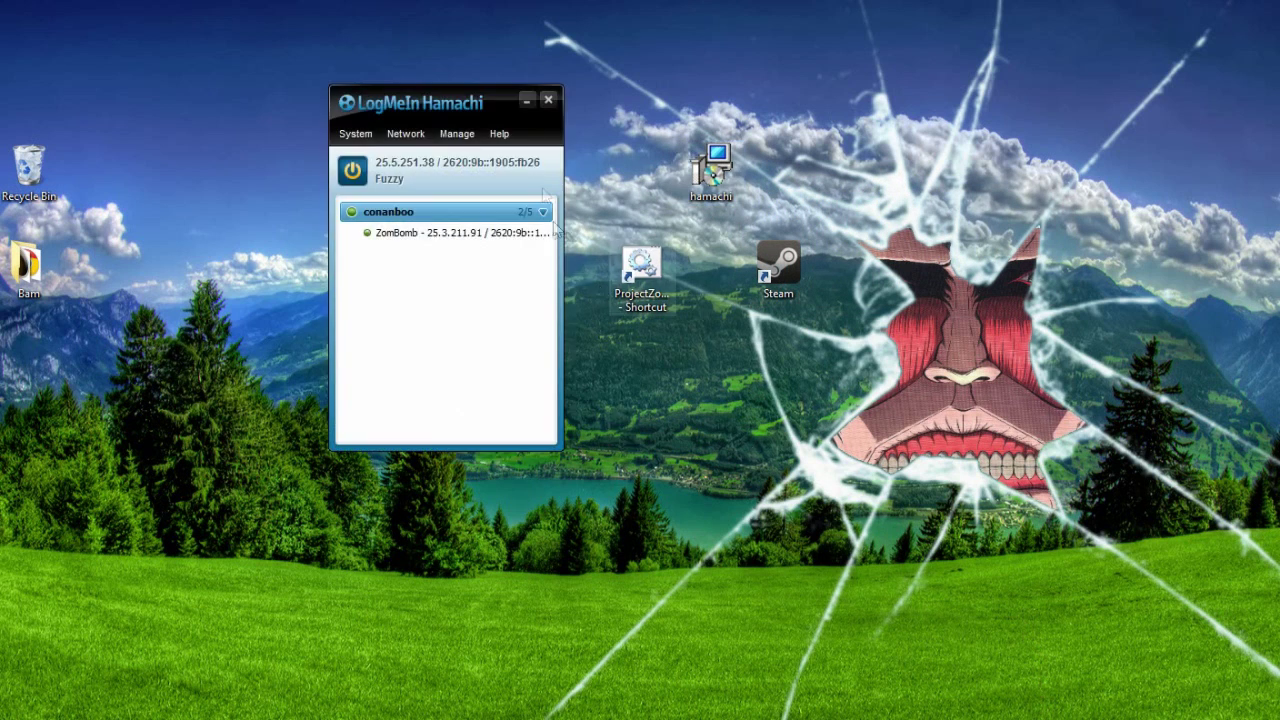
# Step: Take Hamachi offline and bring it back online so conanboo reconnects
pyautogui.click(352, 171)
pyautogui.moveTo(424, 110); pyautogui.dragTo(348, 121)
pyautogui.click(277, 182)
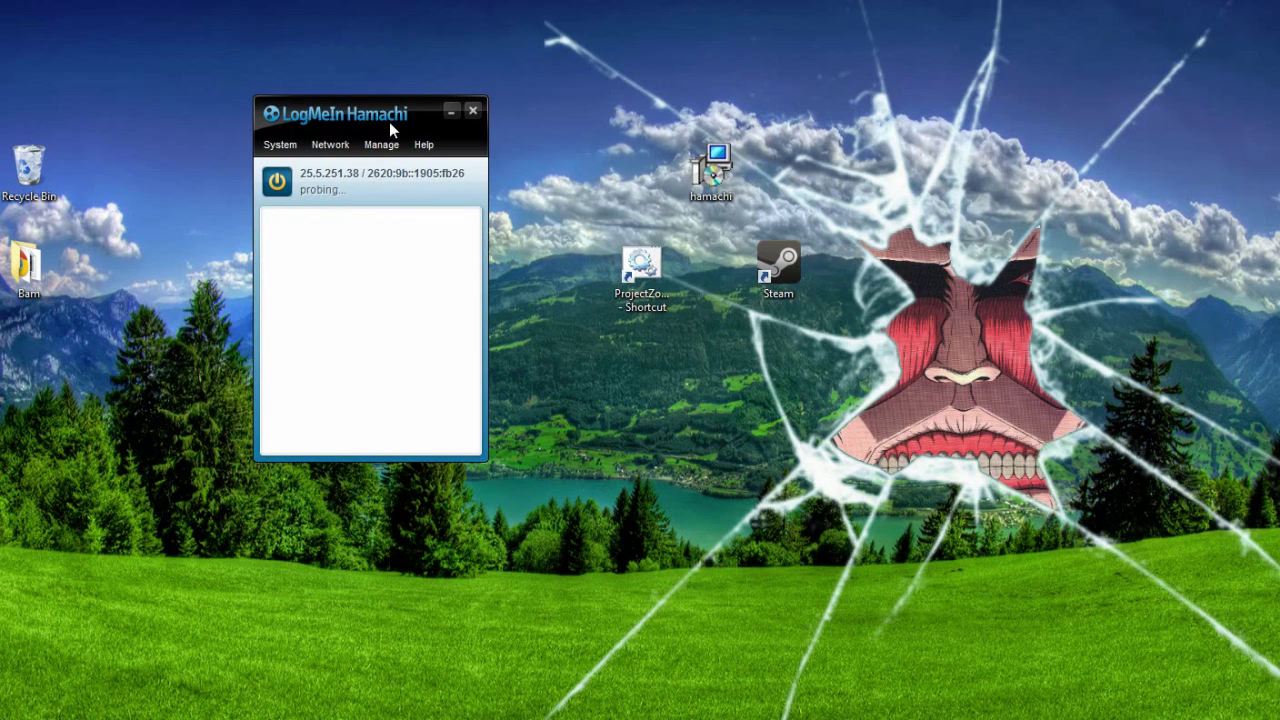
pyautogui.moveTo(397, 116); pyautogui.dragTo(433, 109)
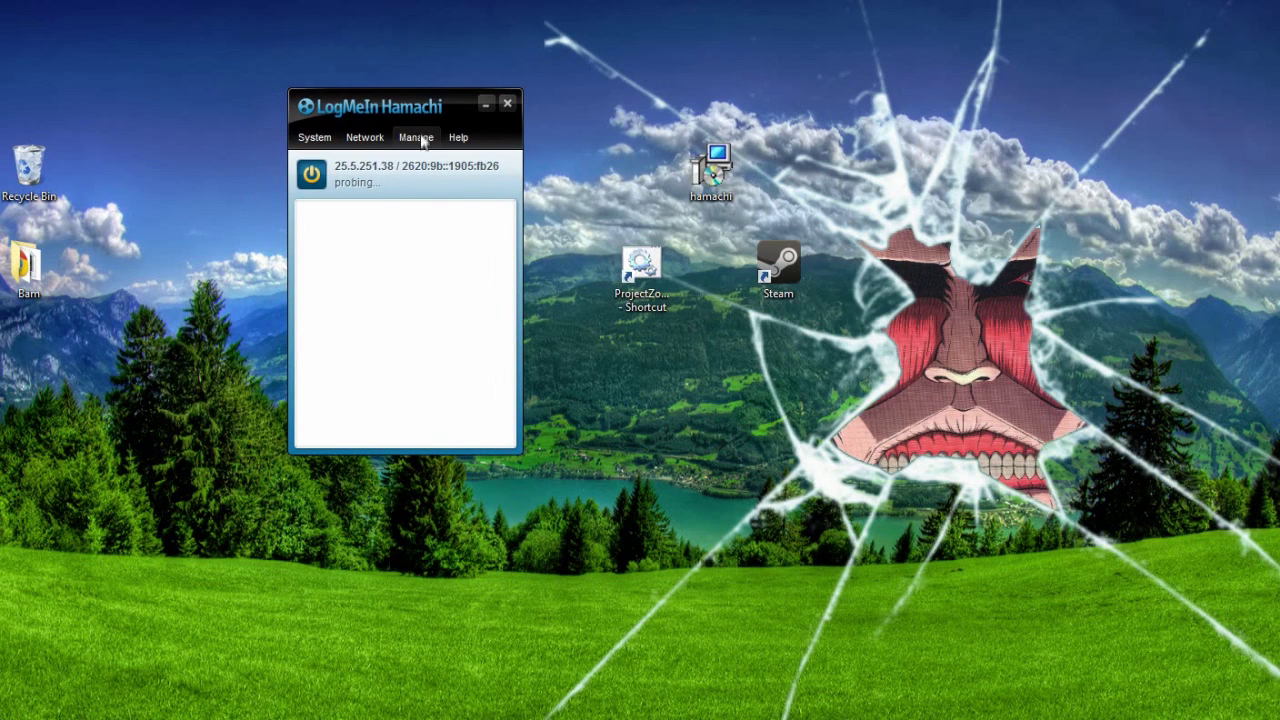
# Step: Look through the address copy options and the Network menu without choosing anything
pyautogui.rightClick(339, 165)
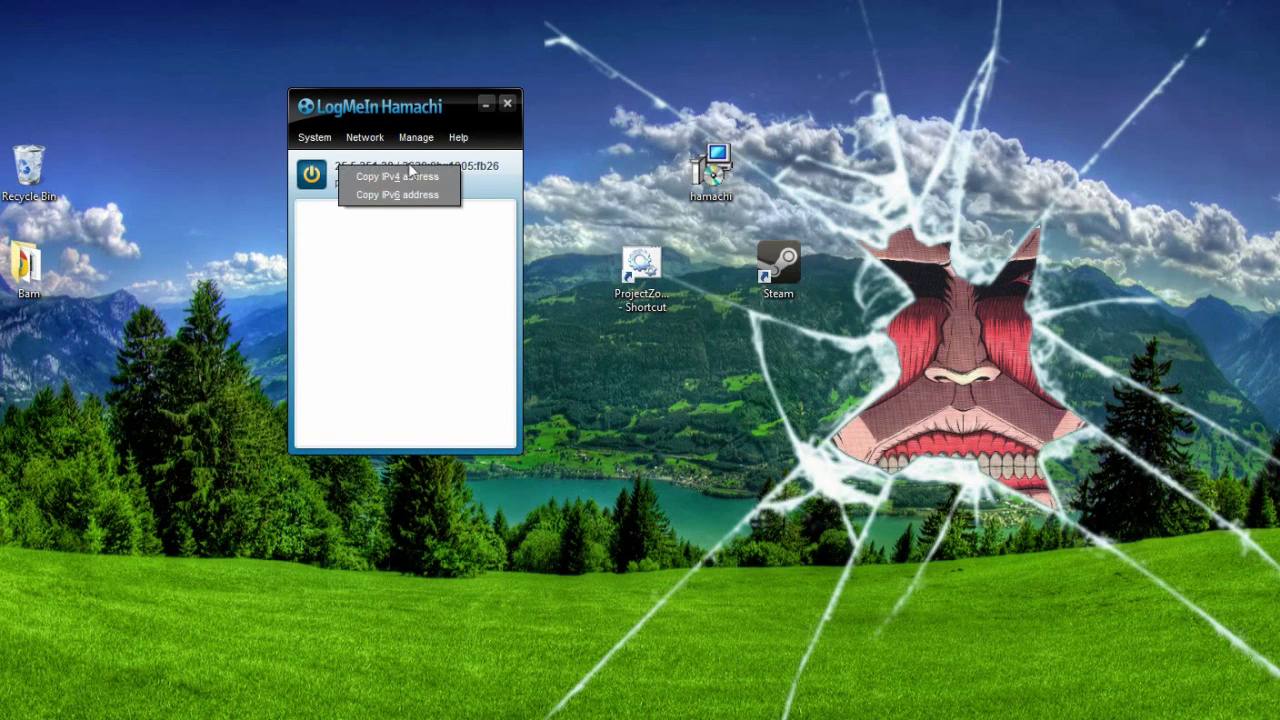
pyautogui.click(500, 186)
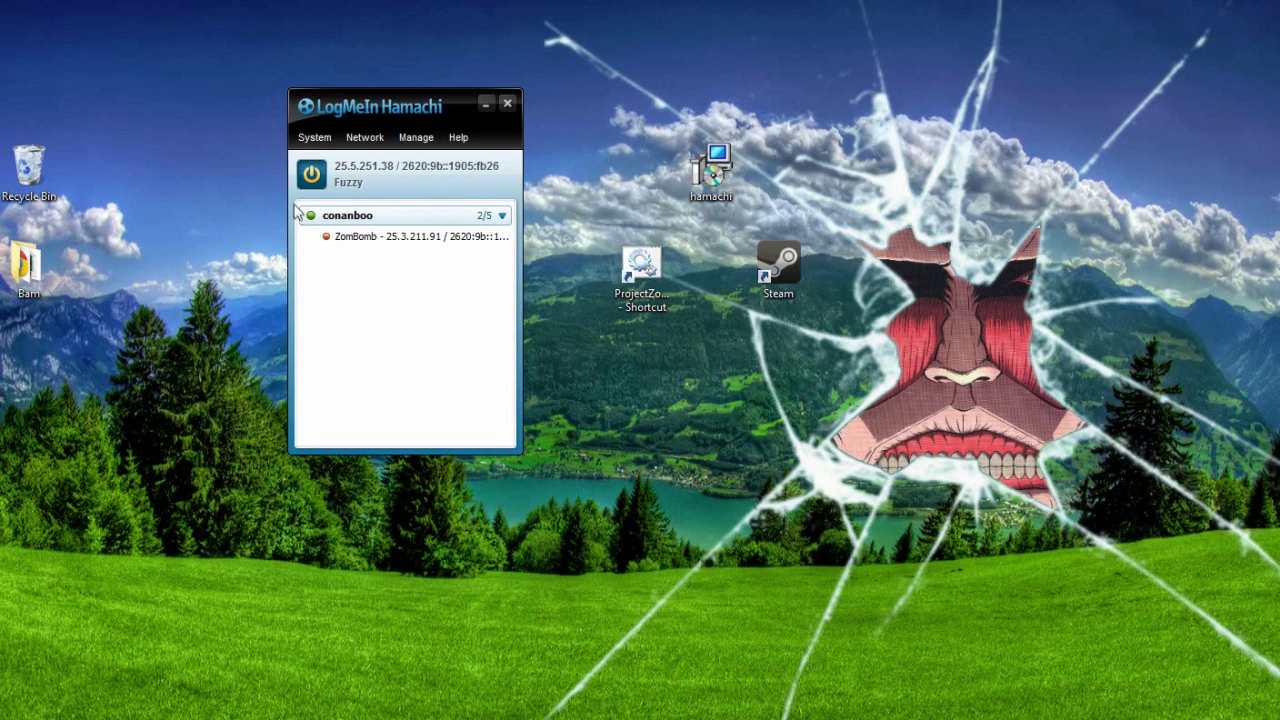
pyautogui.moveTo(338, 233)
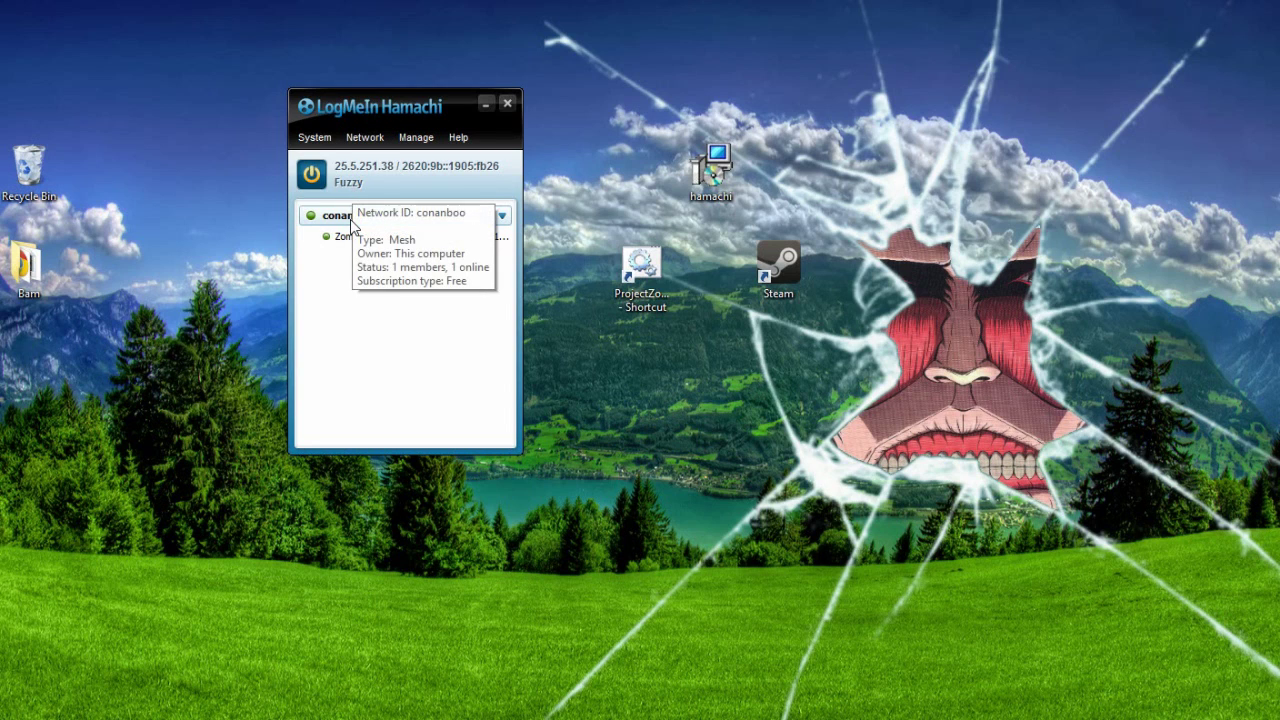
pyautogui.moveTo(437, 120); pyautogui.dragTo(350, 139)
pyautogui.click(278, 155)
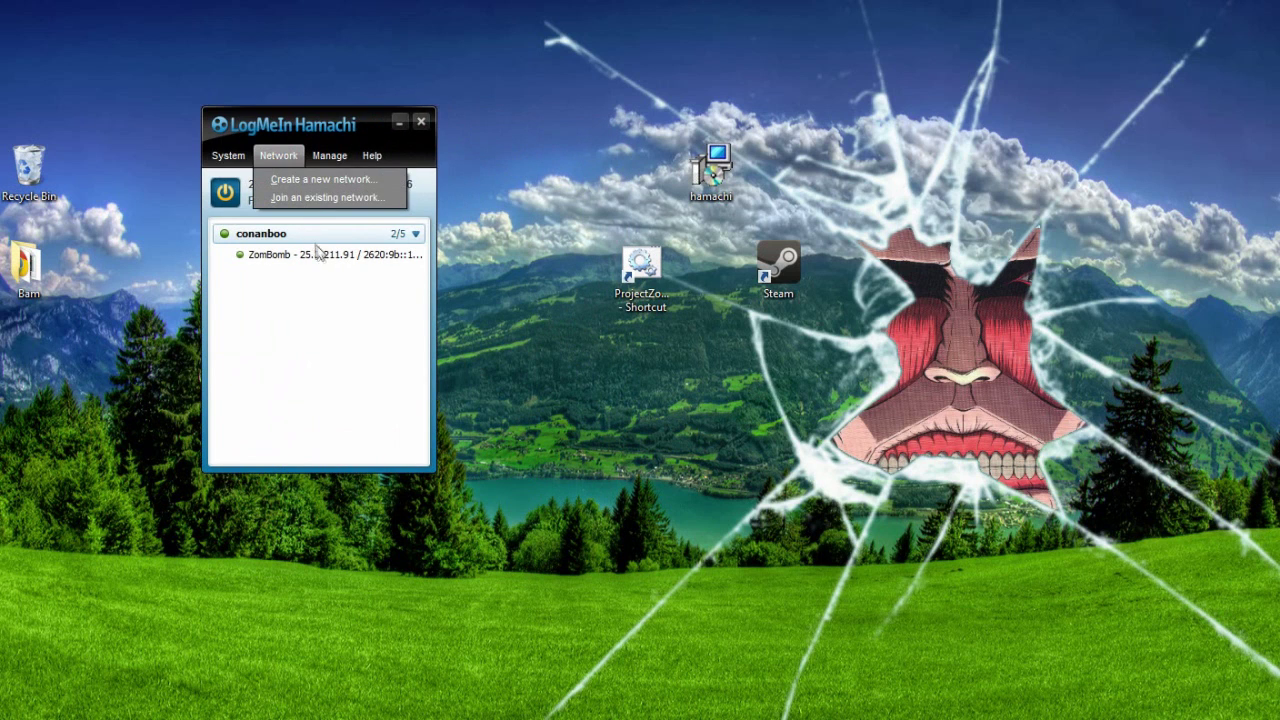
pyautogui.click(274, 130)
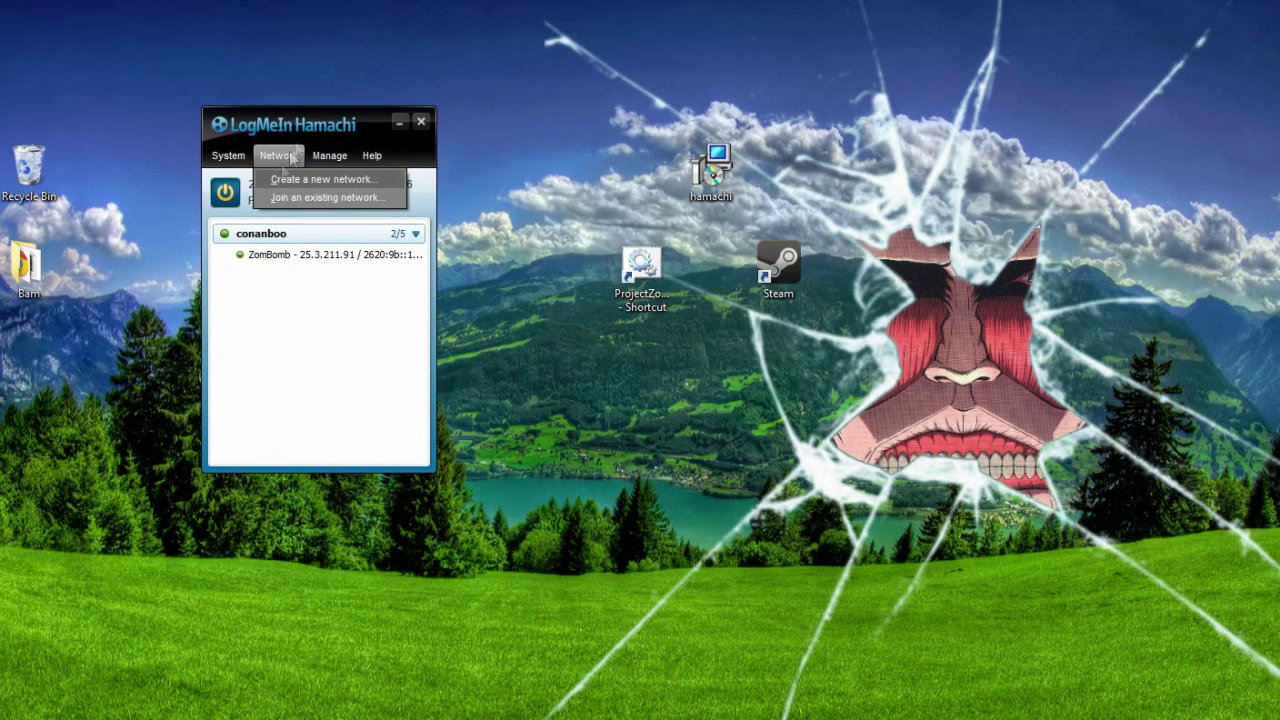
pyautogui.click(278, 155)
pyautogui.click(278, 155)
pyautogui.click(277, 179)
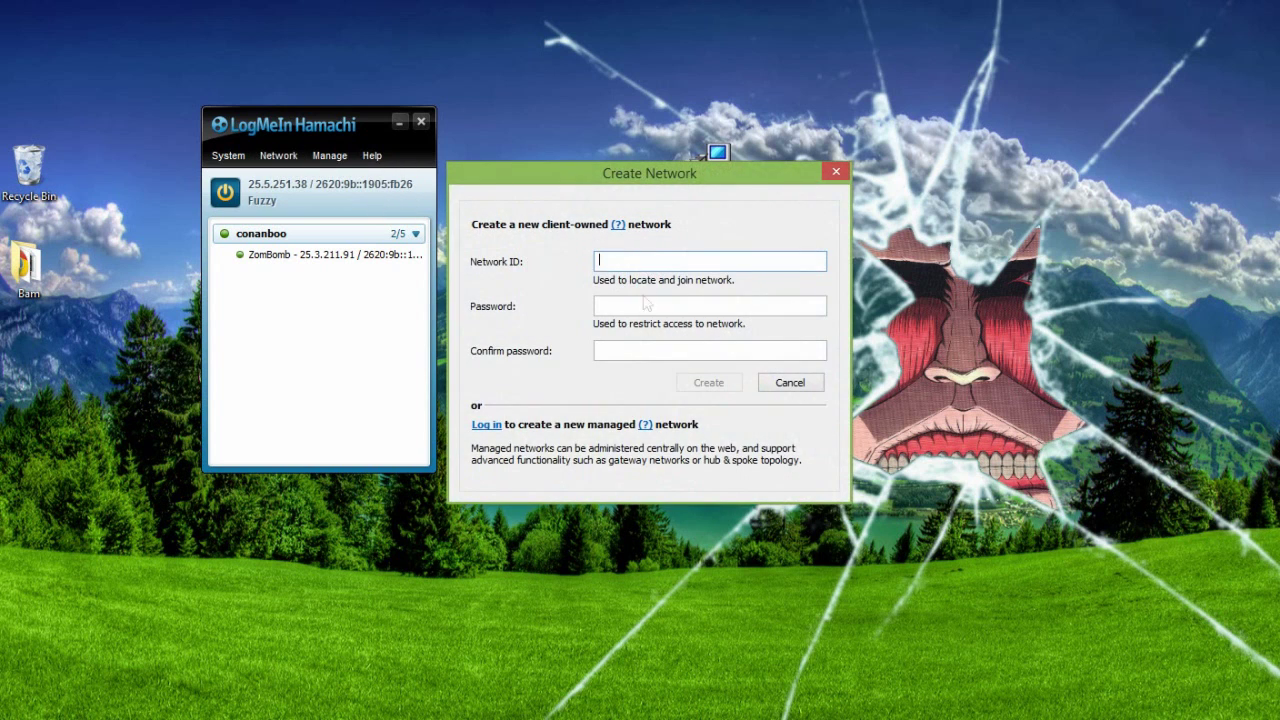
pyautogui.moveTo(603, 174); pyautogui.dragTo(411, 203)
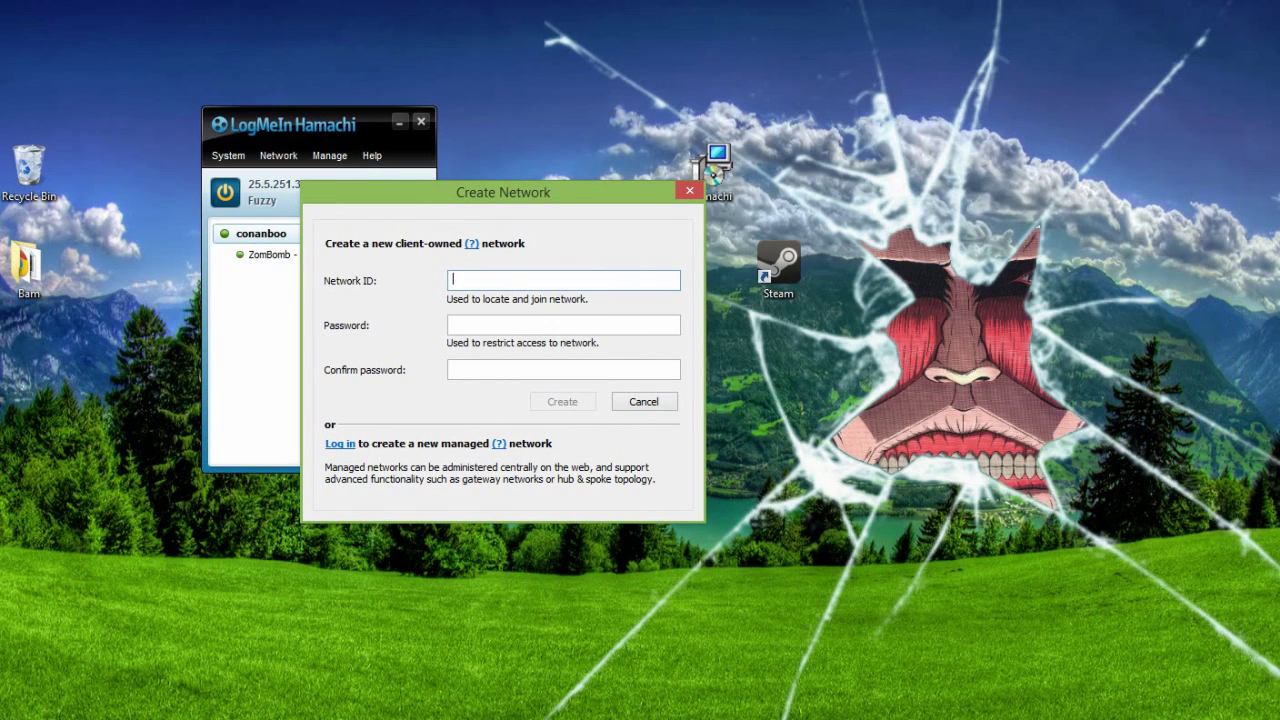
pyautogui.write('aslkdfh;lasdkj')
pyautogui.press('Tab')
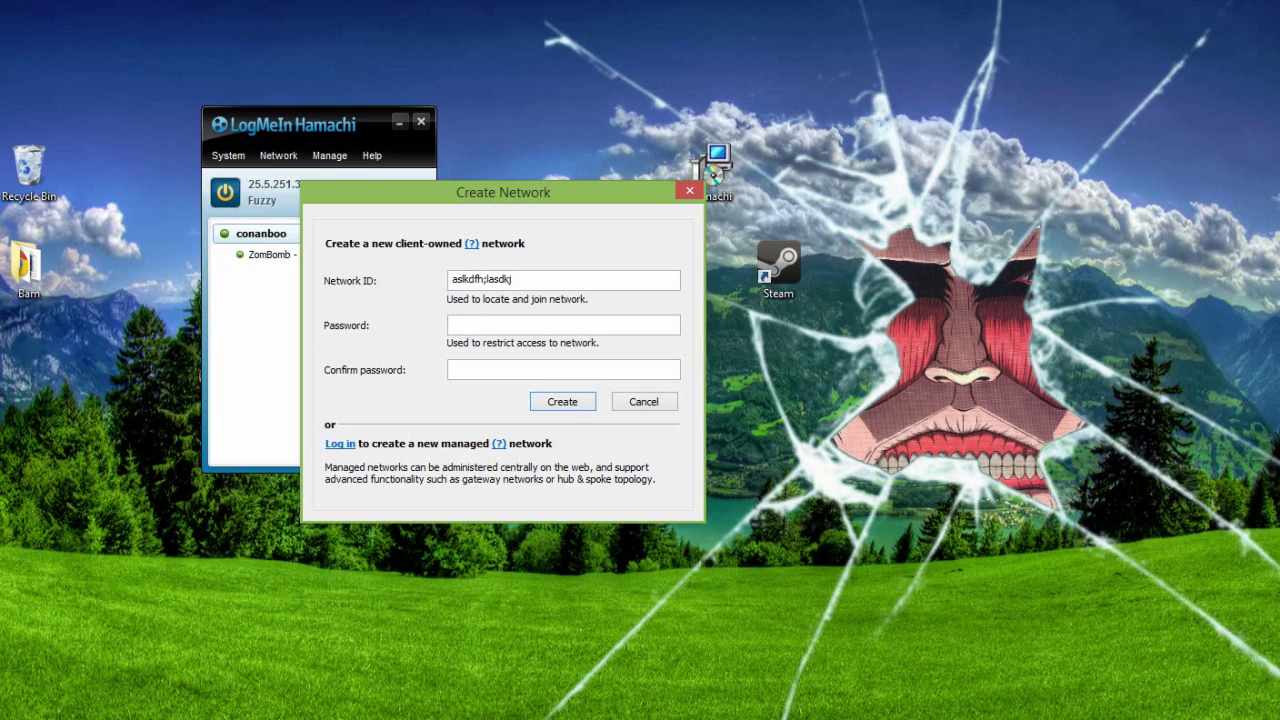
pyautogui.write('1234')
pyautogui.press('Tab')
pyautogui.write('1234')
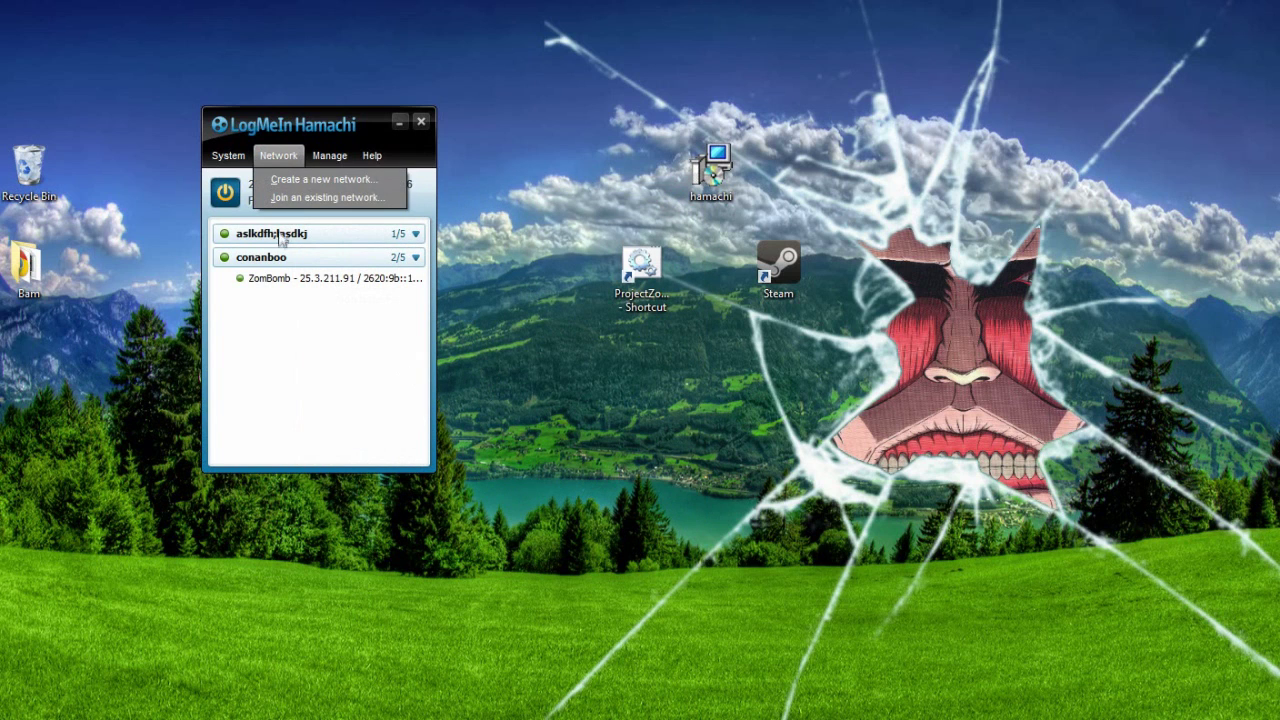
# Step: Open the Join an existing network form from the Network menu and cancel it
pyautogui.click(284, 236)
pyautogui.click(279, 156)
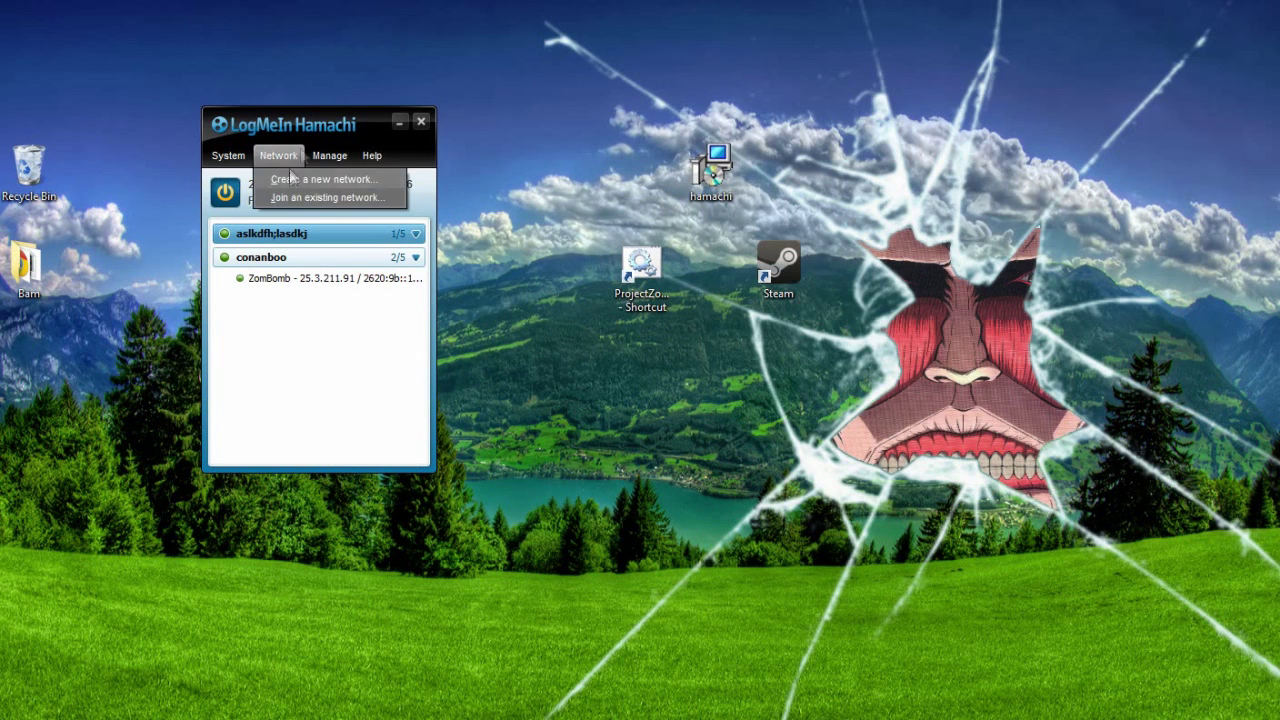
pyautogui.click(315, 140)
pyautogui.moveTo(315, 140); pyautogui.dragTo(251, 106)
pyautogui.click(213, 121)
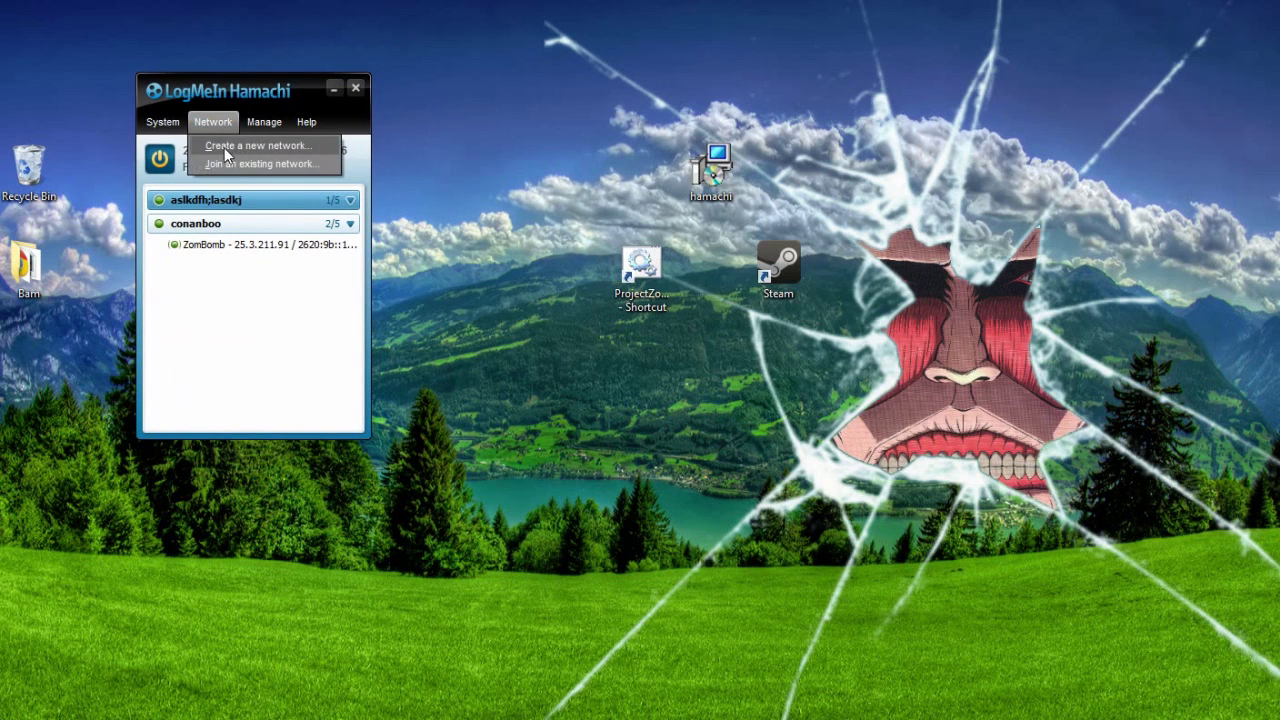
pyautogui.click(232, 164)
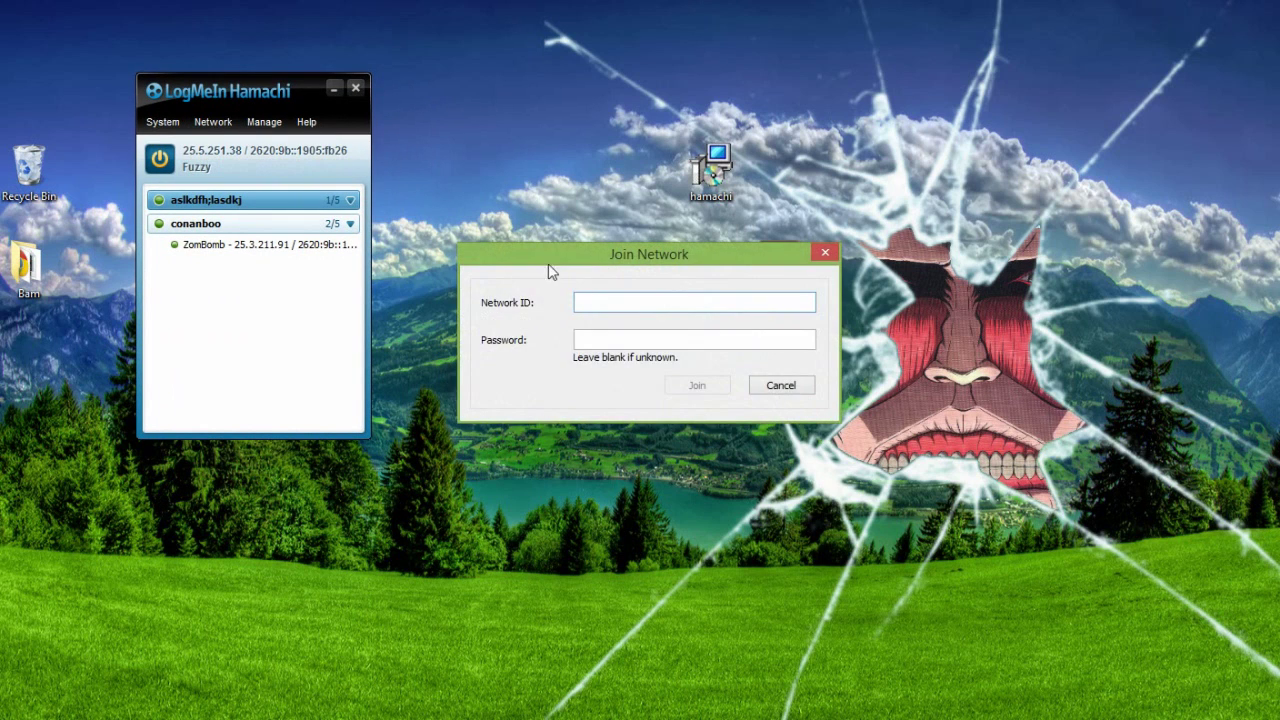
pyautogui.moveTo(548, 252); pyautogui.dragTo(454, 238)
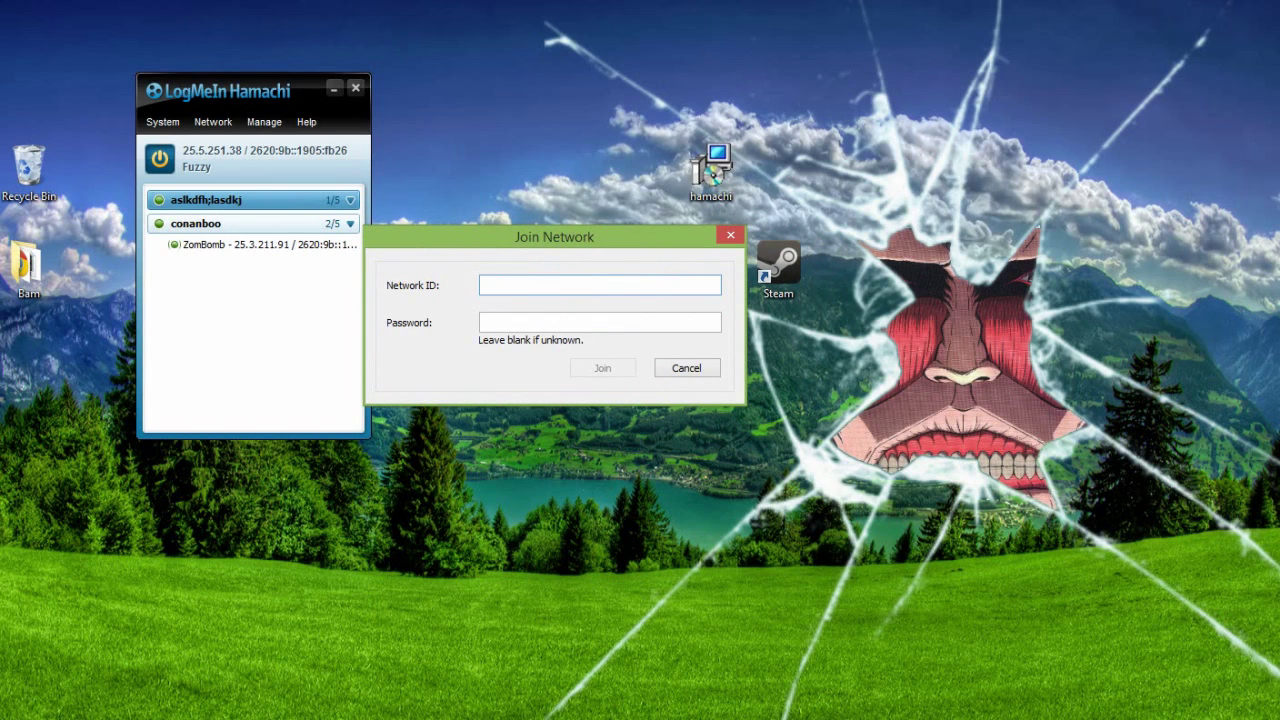
pyautogui.click(685, 370)
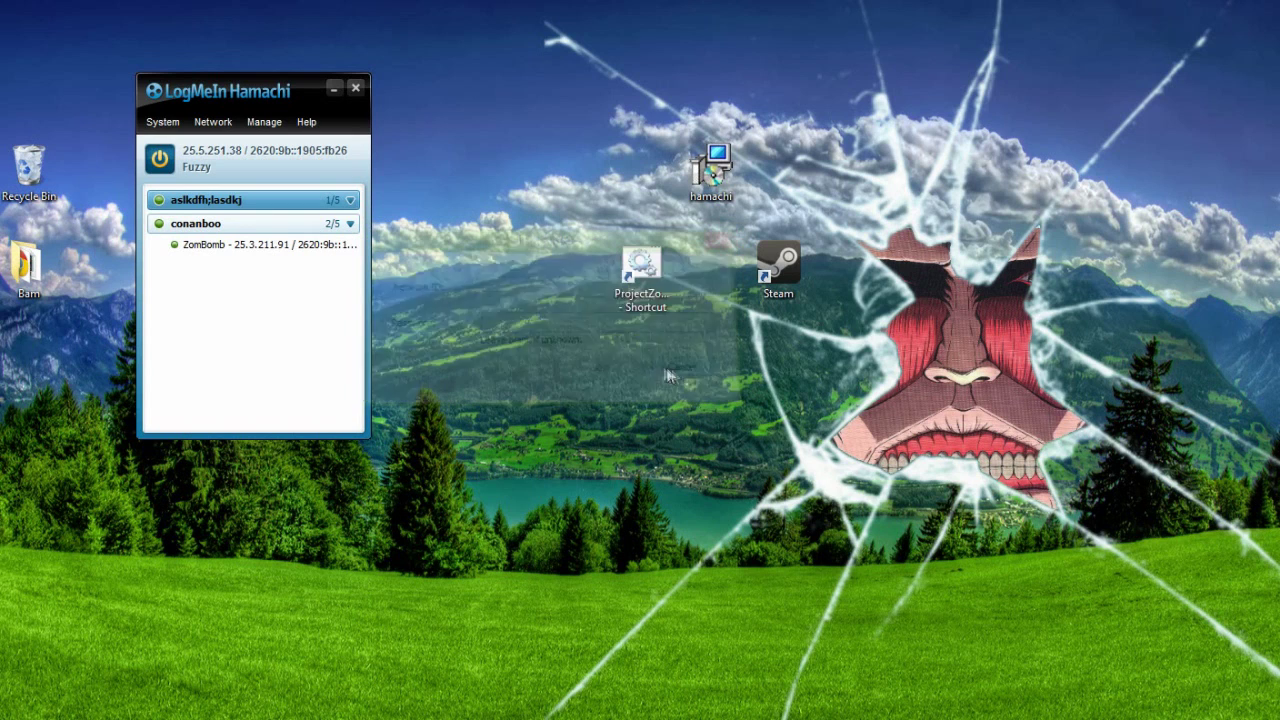
# Step: Delete the aslkdfh;lasdkj network and minimize Hamachi
pyautogui.rightClick(301, 201)
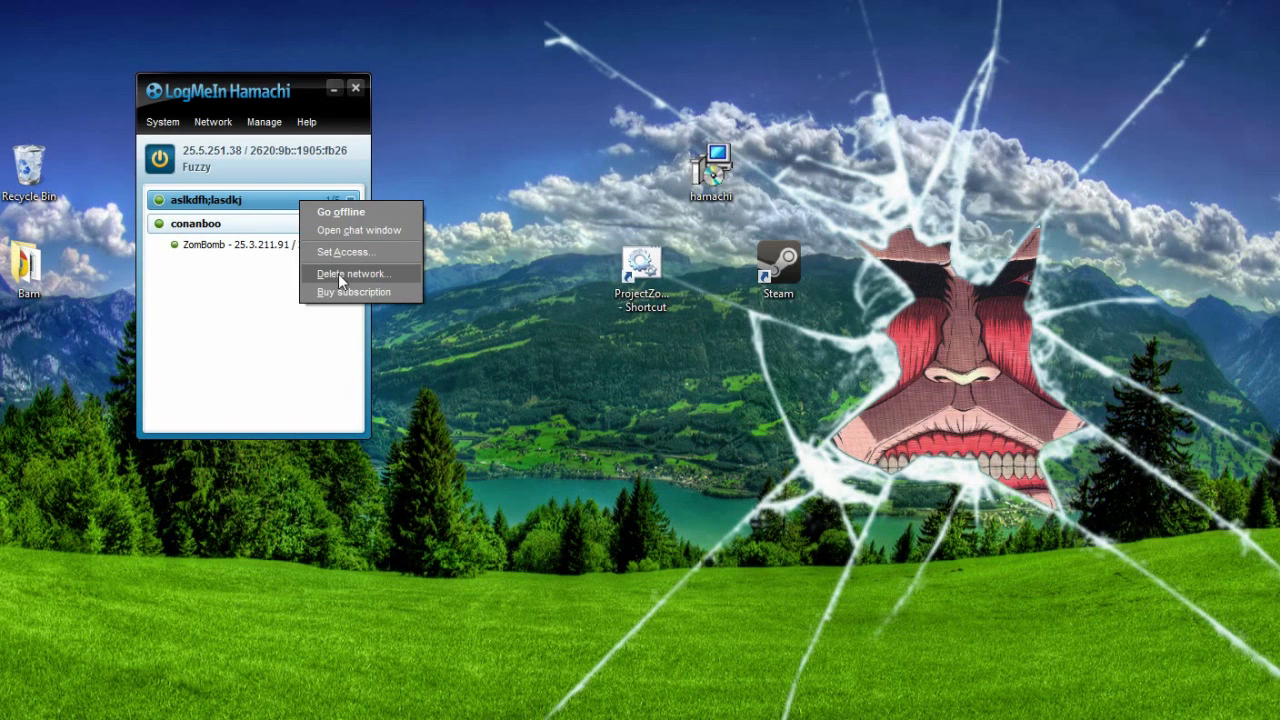
pyautogui.click(338, 273)
pyautogui.click(604, 366)
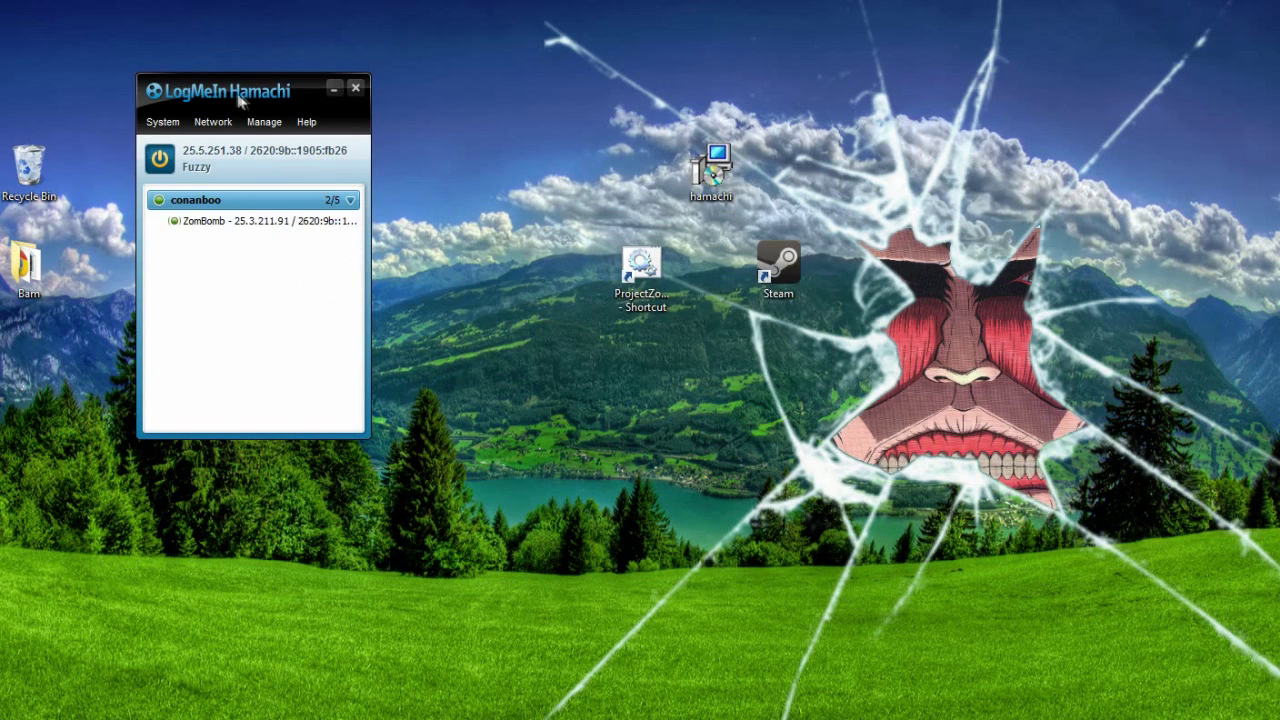
pyautogui.moveTo(240, 97); pyautogui.dragTo(417, 158)
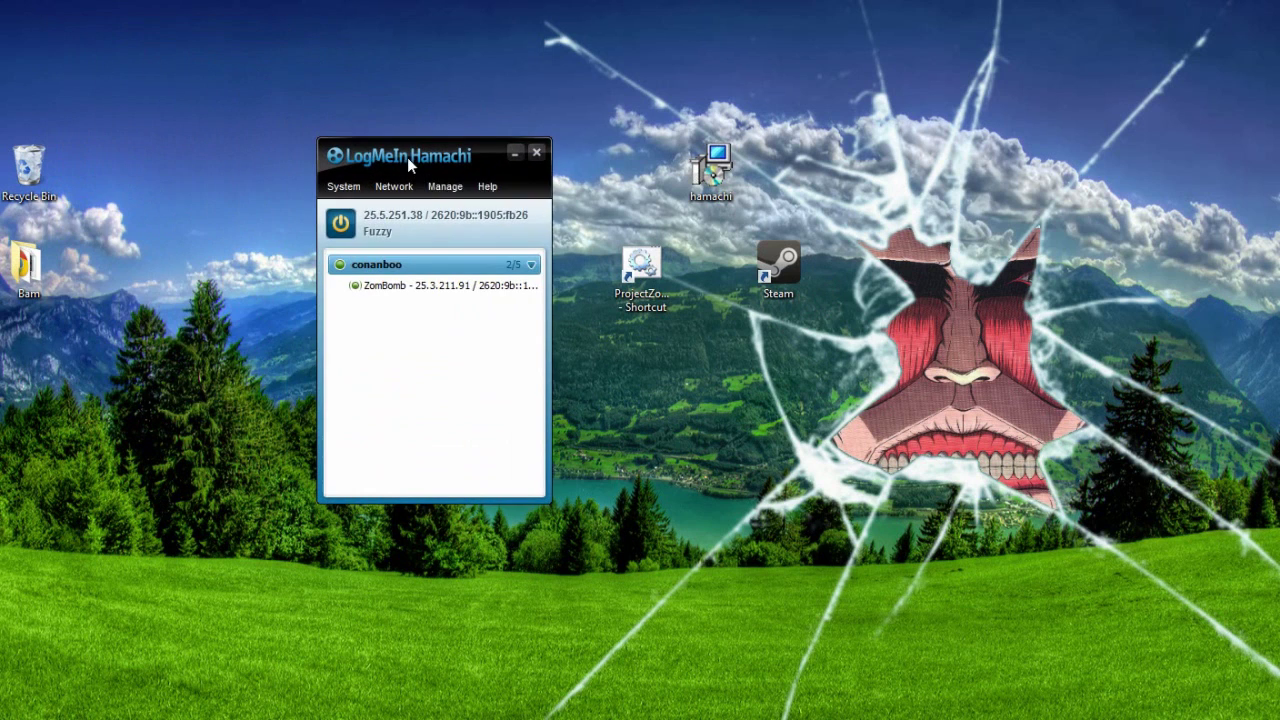
pyautogui.click(516, 156)
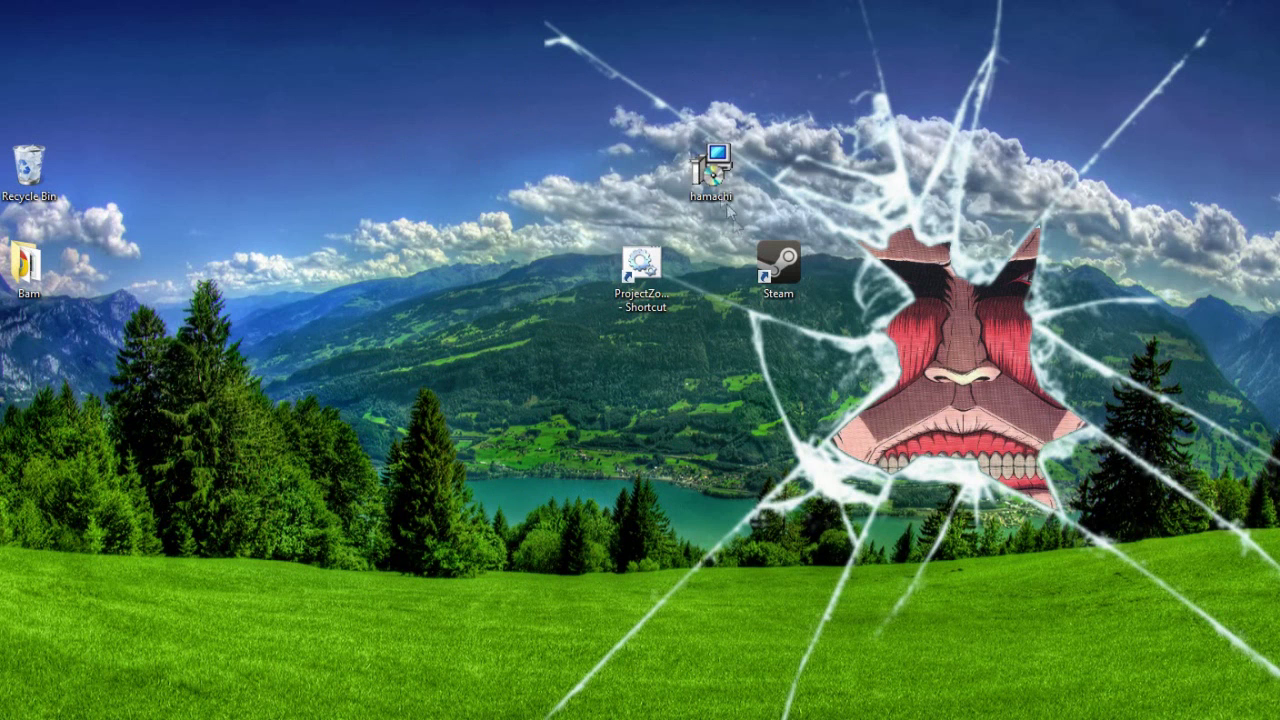
# Step: Launch Steam and show the game library
pyautogui.doubleClick(790, 285)
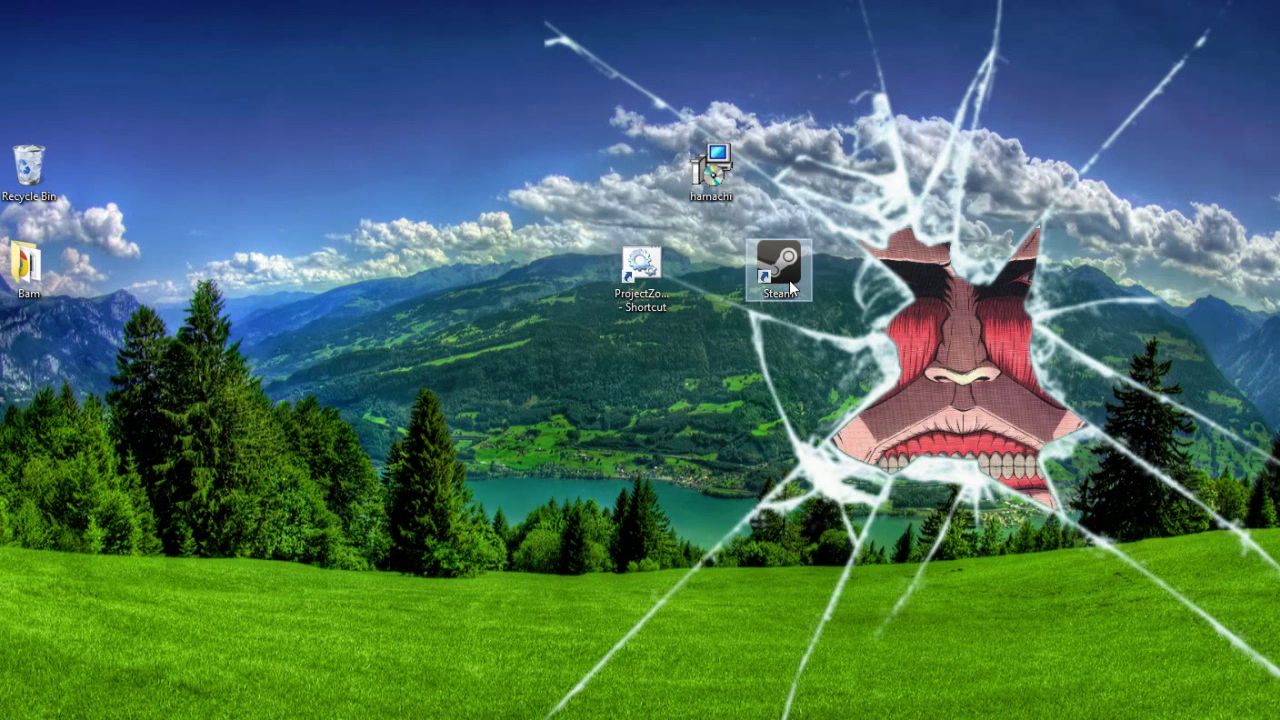
pyautogui.click(235, 64)
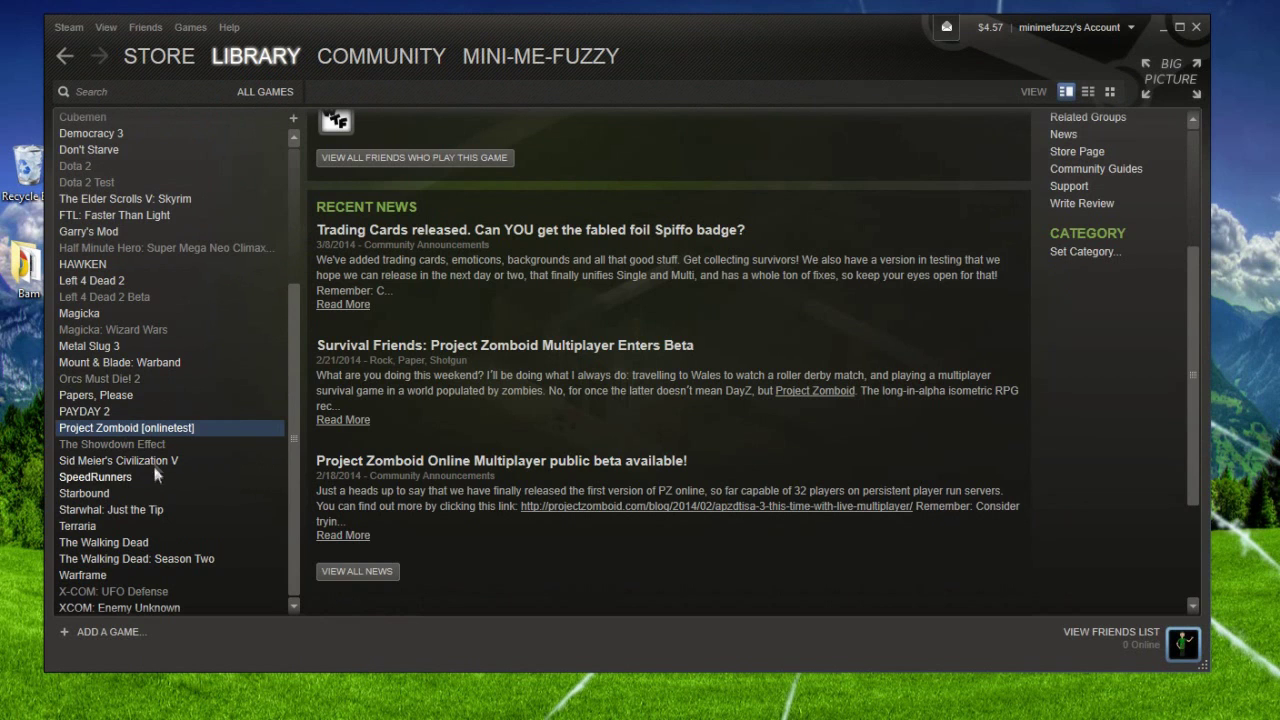
pyautogui.scroll(5, 160, 455)
pyautogui.scroll(-5, 155, 447)
# Step: Set Project Zomboid's beta branch to onlinetest in Properties, then close Steam
pyautogui.rightClick(129, 429)
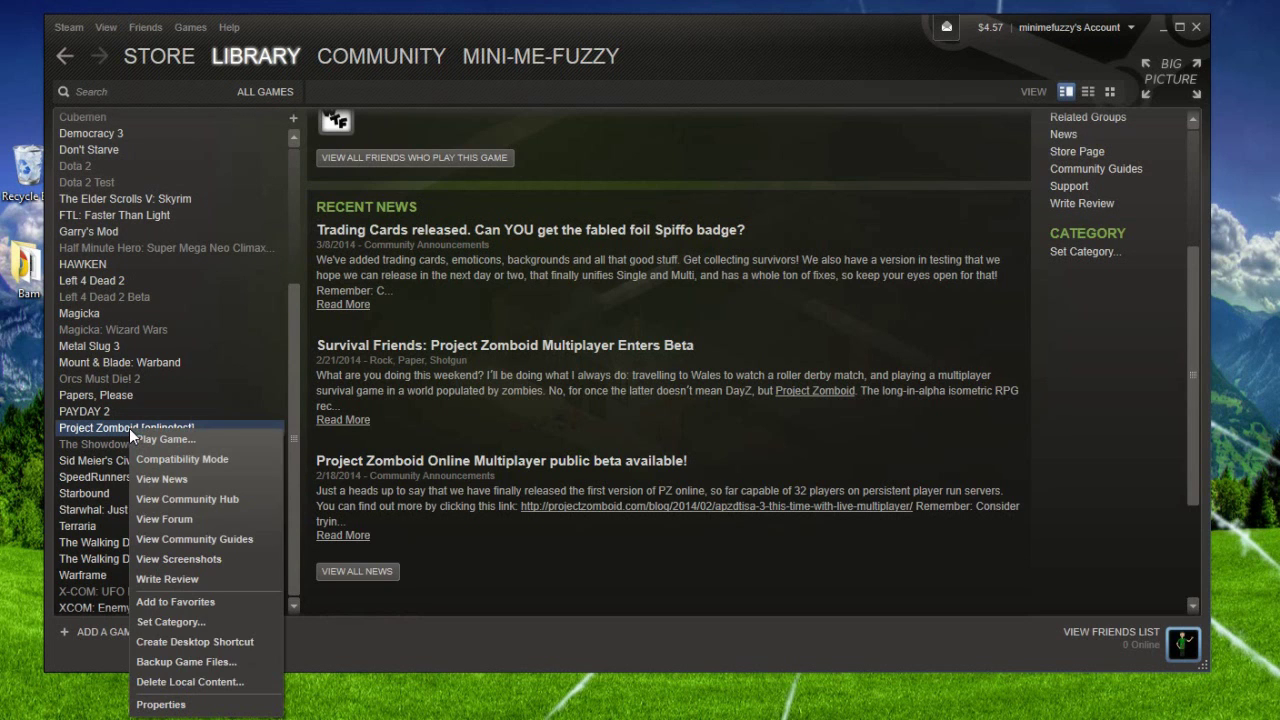
pyautogui.click(245, 703)
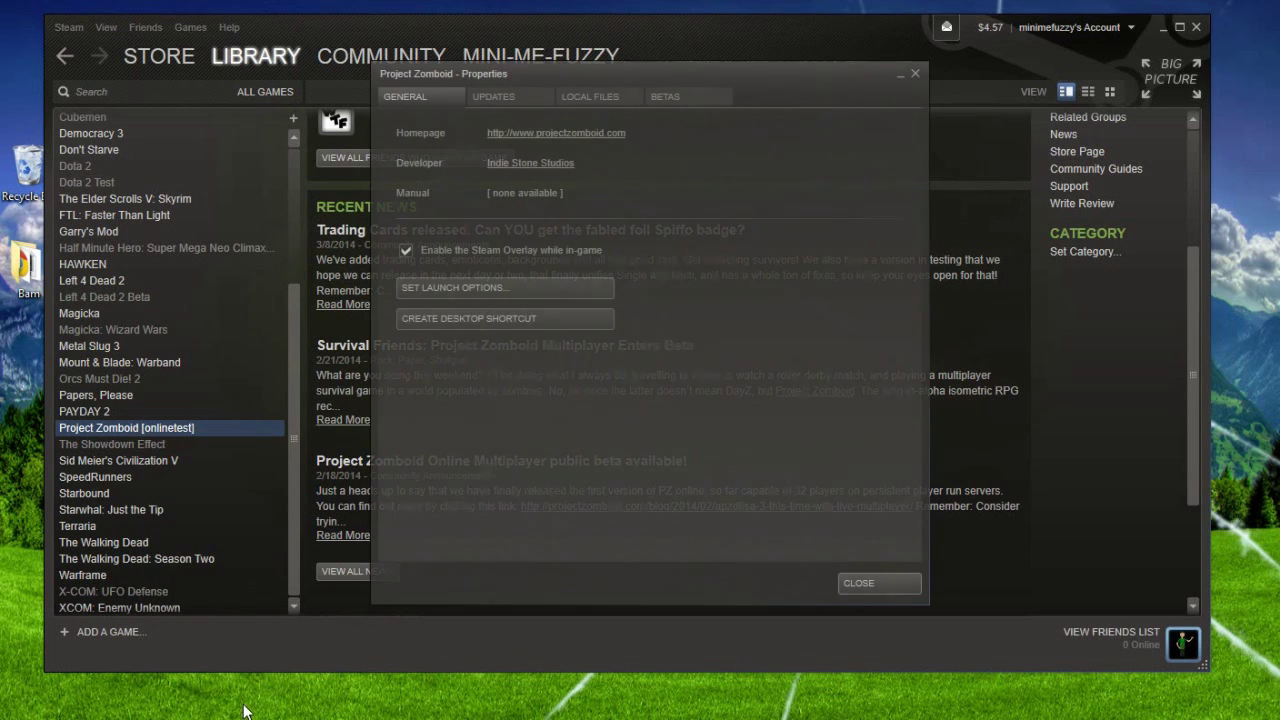
pyautogui.click(692, 104)
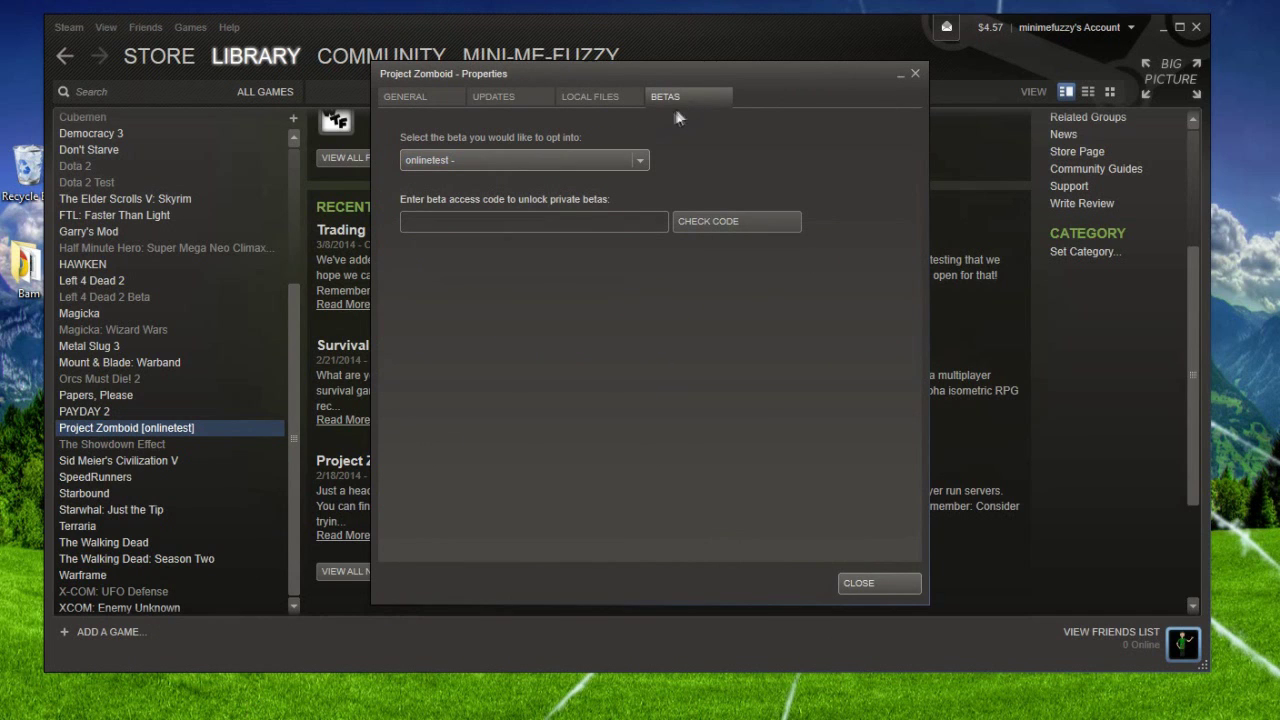
pyautogui.click(592, 161)
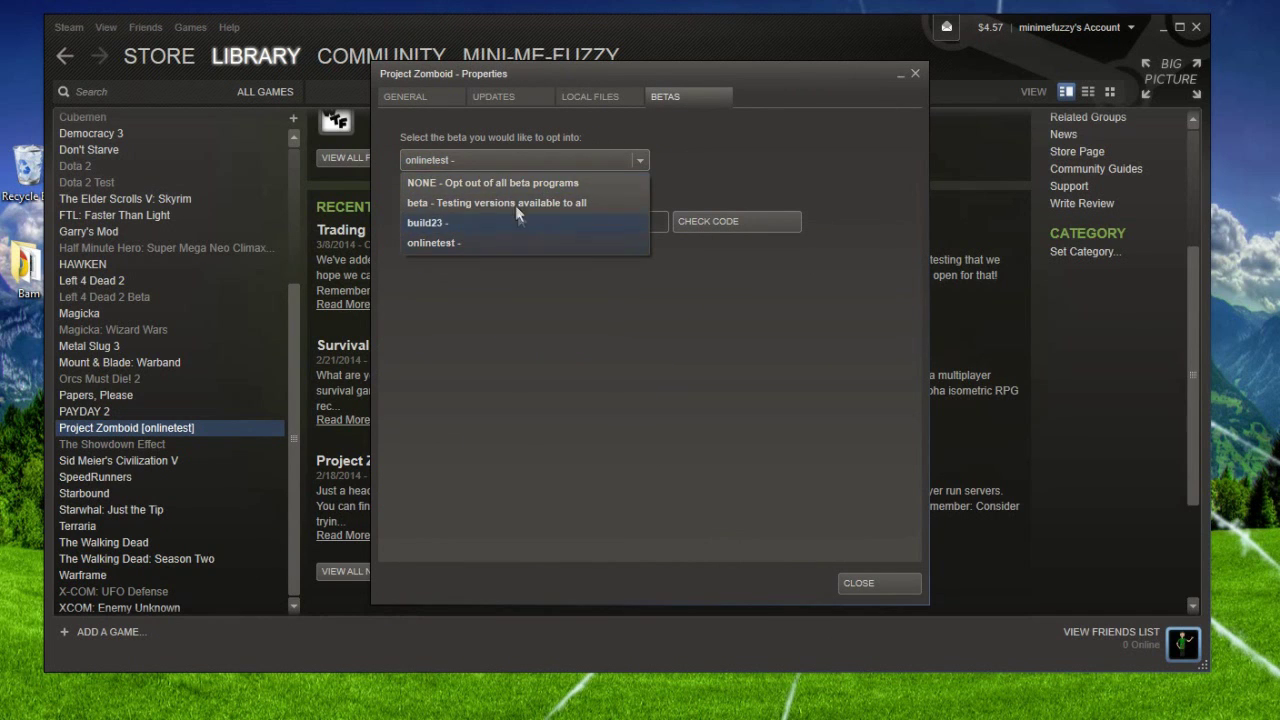
pyautogui.click(456, 243)
pyautogui.click(852, 584)
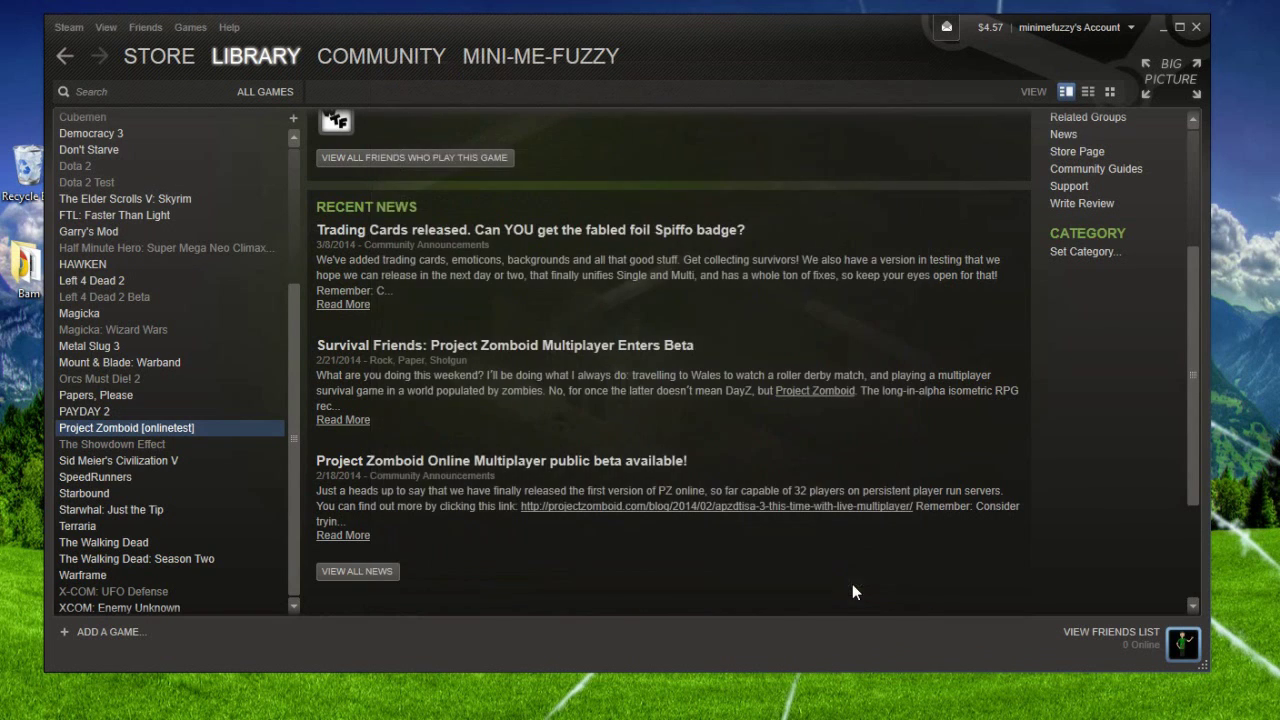
pyautogui.click(1197, 28)
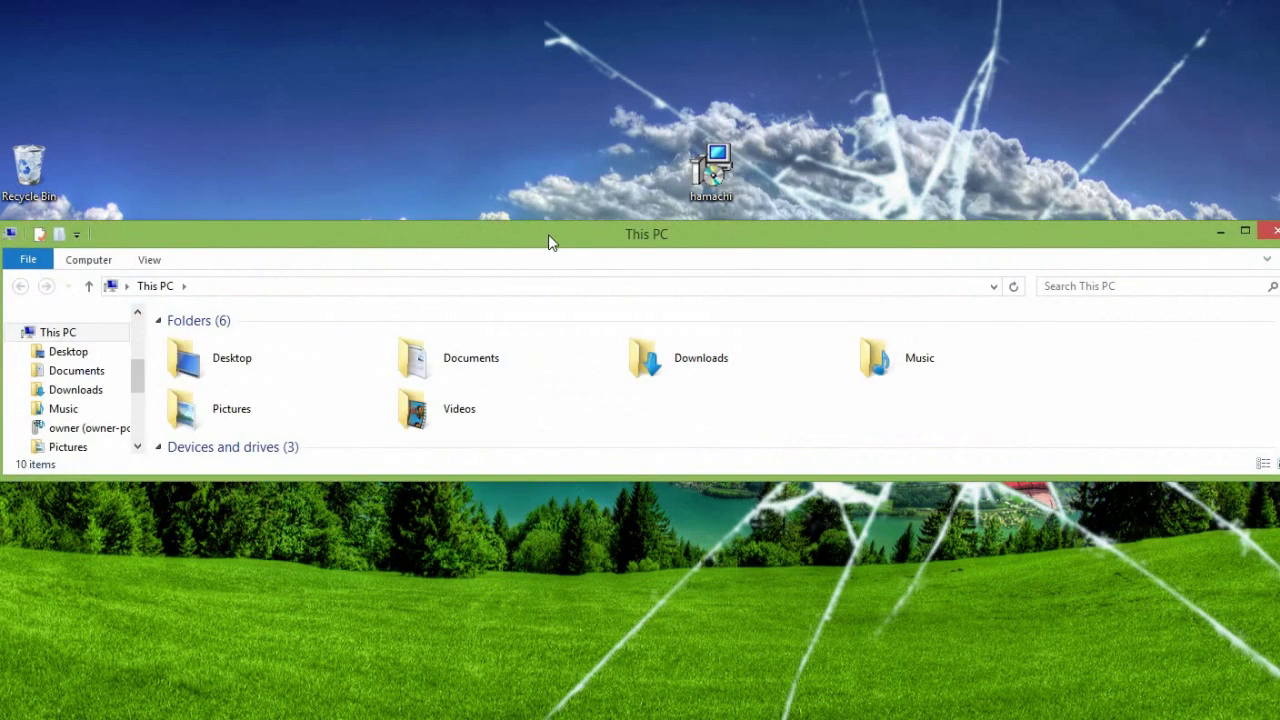
# Step: Resize the This PC window to nearly fill the screen
pyautogui.moveTo(548, 234); pyautogui.dragTo(546, 196)
pyautogui.moveTo(1262, 218); pyautogui.dragTo(1060, 200)
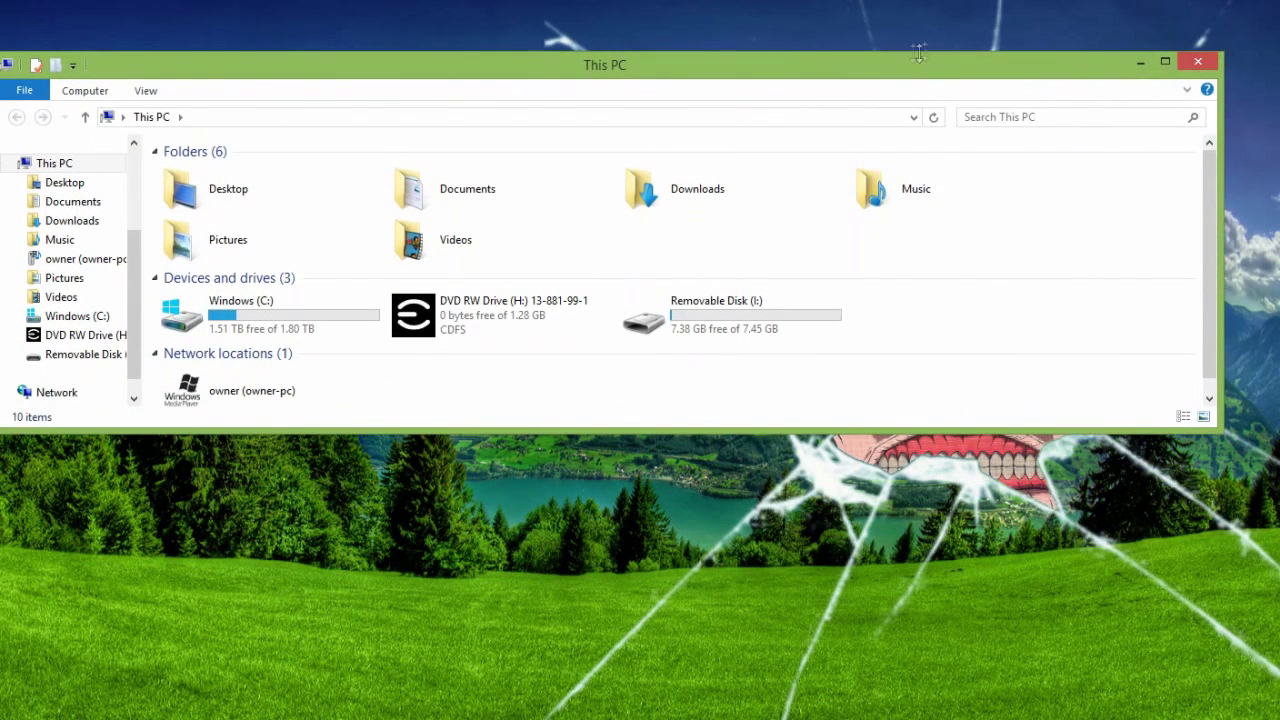
pyautogui.moveTo(866, 77); pyautogui.dragTo(888, 41)
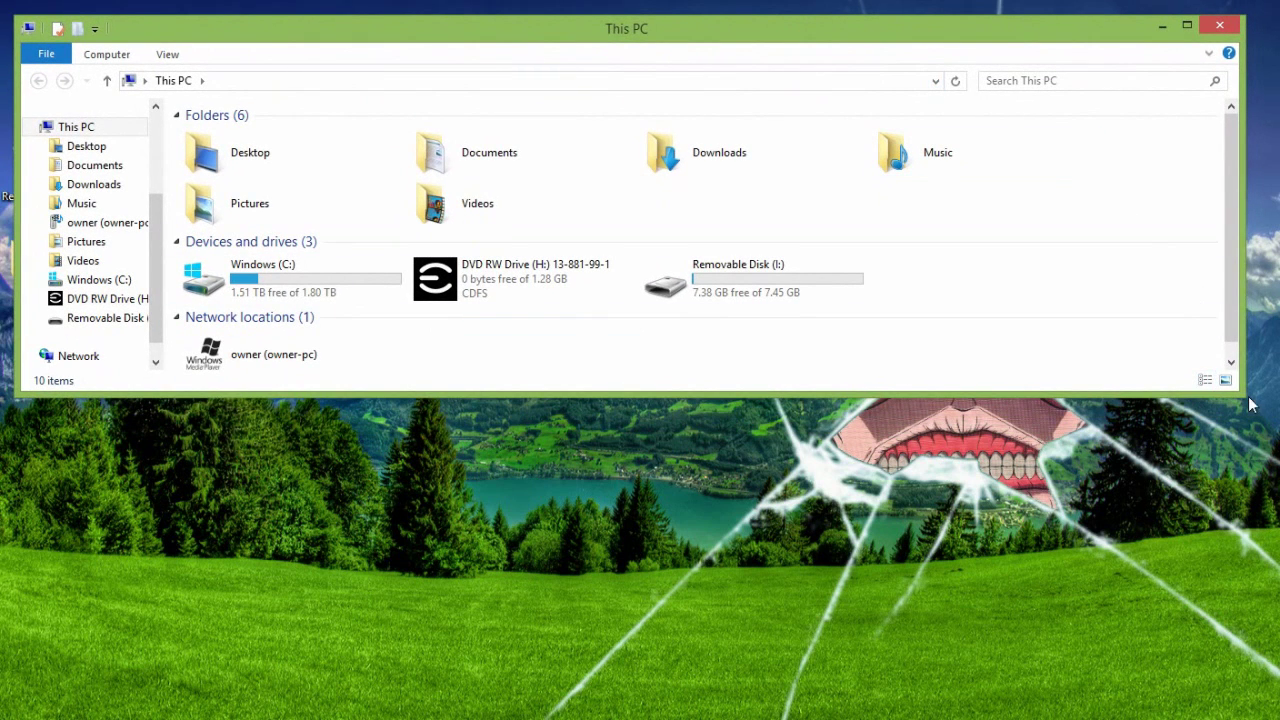
pyautogui.moveTo(1243, 397); pyautogui.dragTo(1257, 682)
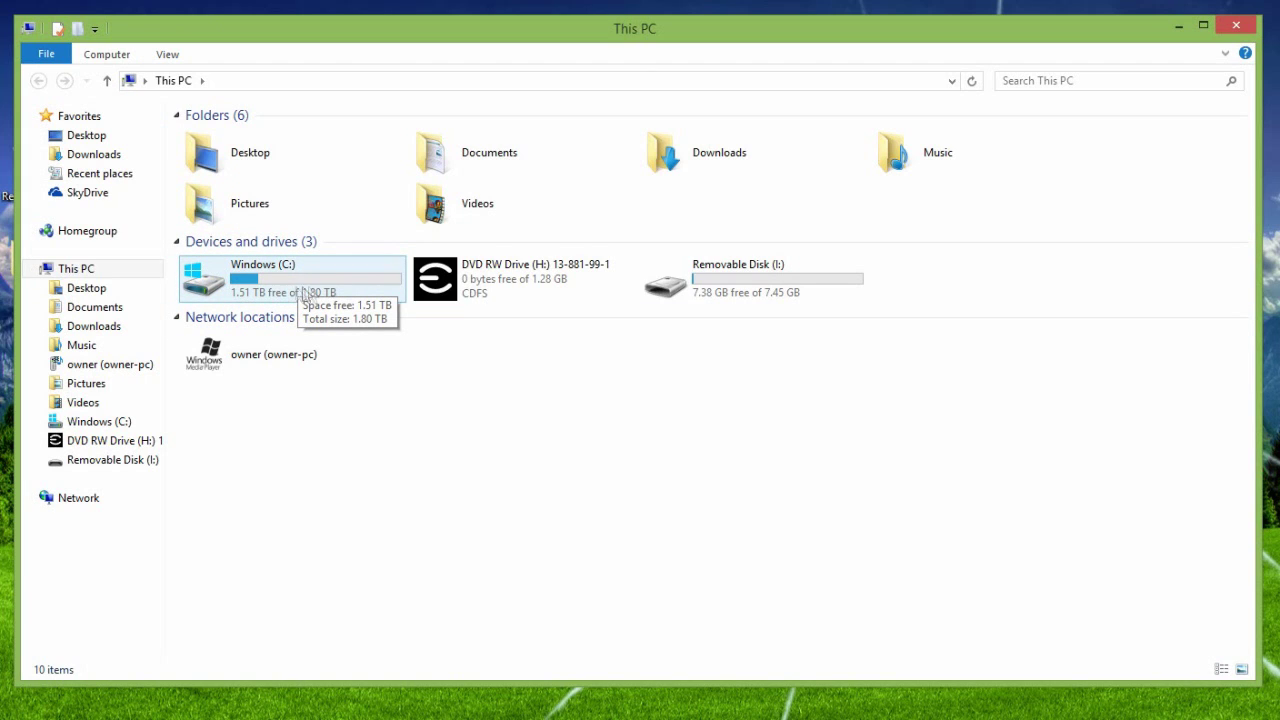
# Step: Open Windows (C:) > Program Files (x86) and browse its folders down to Steam
pyautogui.doubleClick(249, 286)
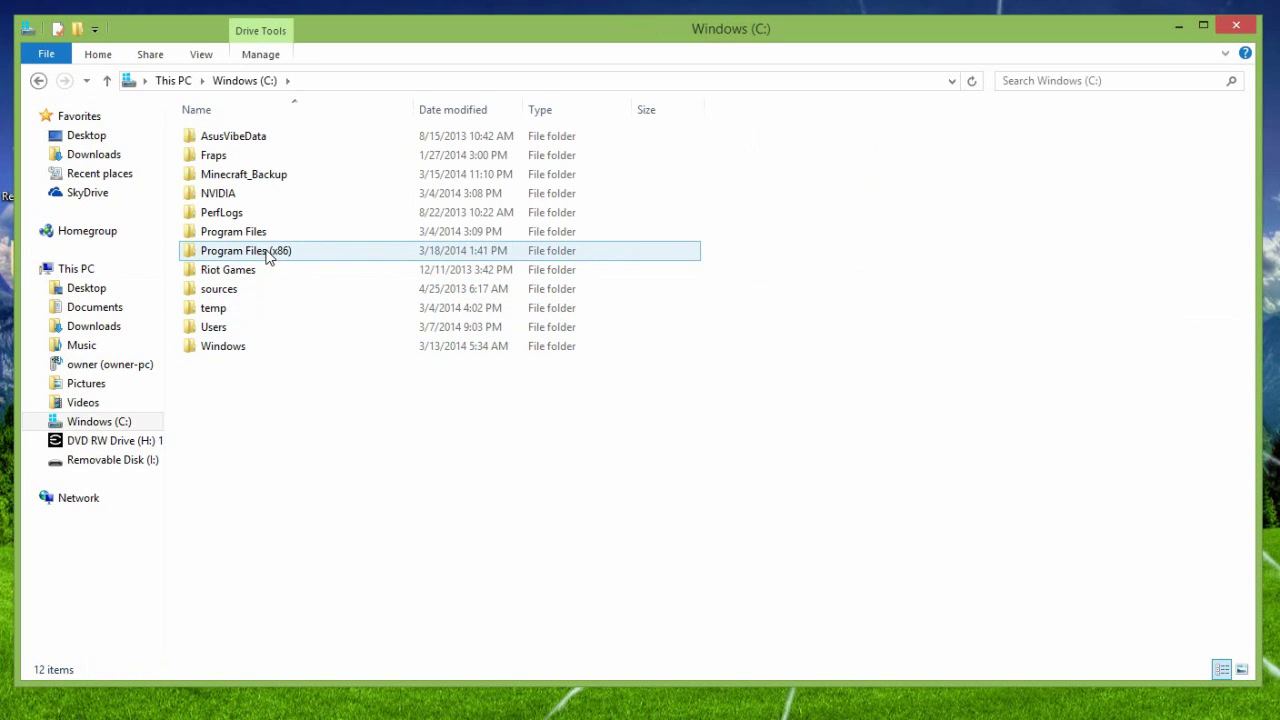
pyautogui.doubleClick(264, 256)
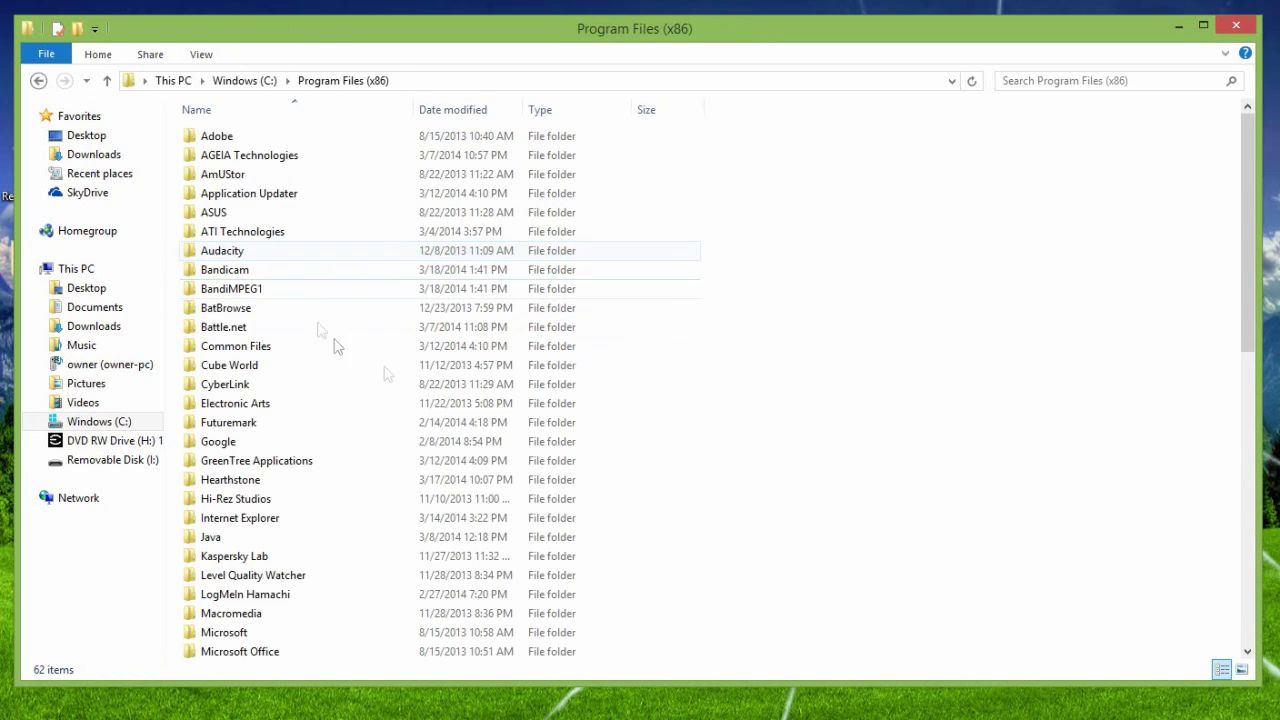
pyautogui.scroll(-5, 571, 409)
pyautogui.scroll(5, 420, 260)
pyautogui.click(258, 82)
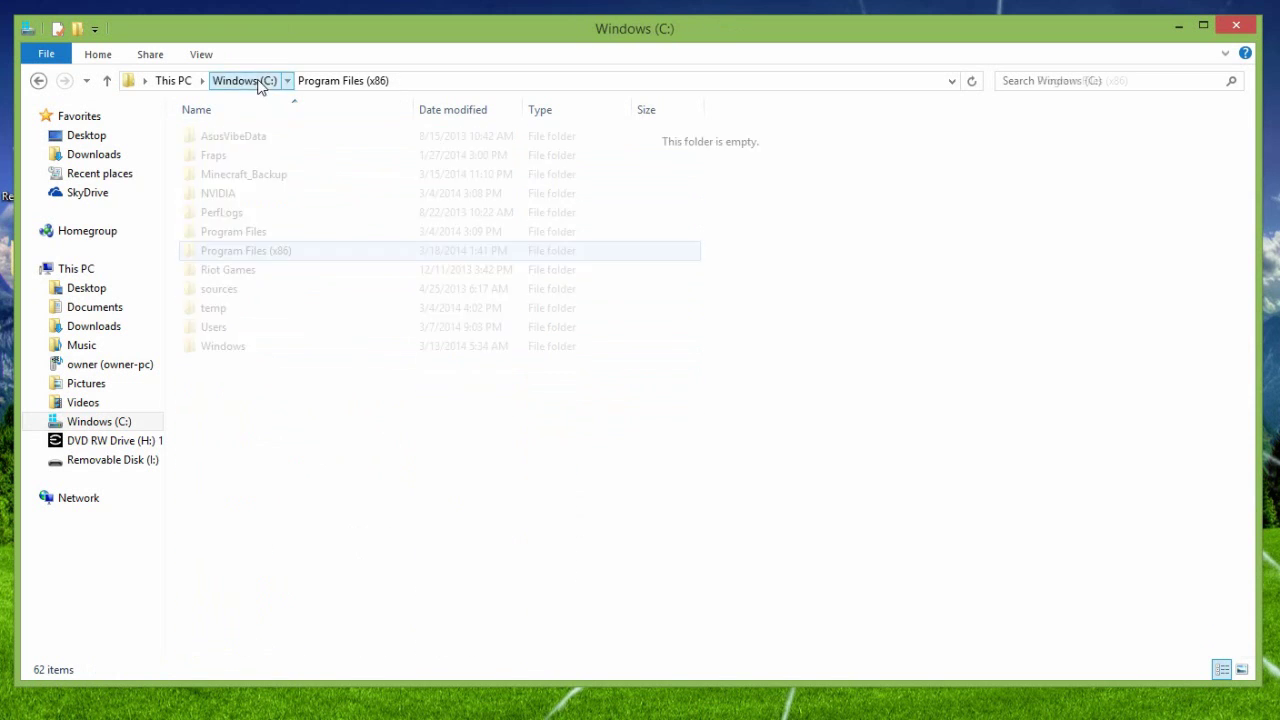
pyautogui.doubleClick(277, 257)
pyautogui.scroll(-11, 287, 470)
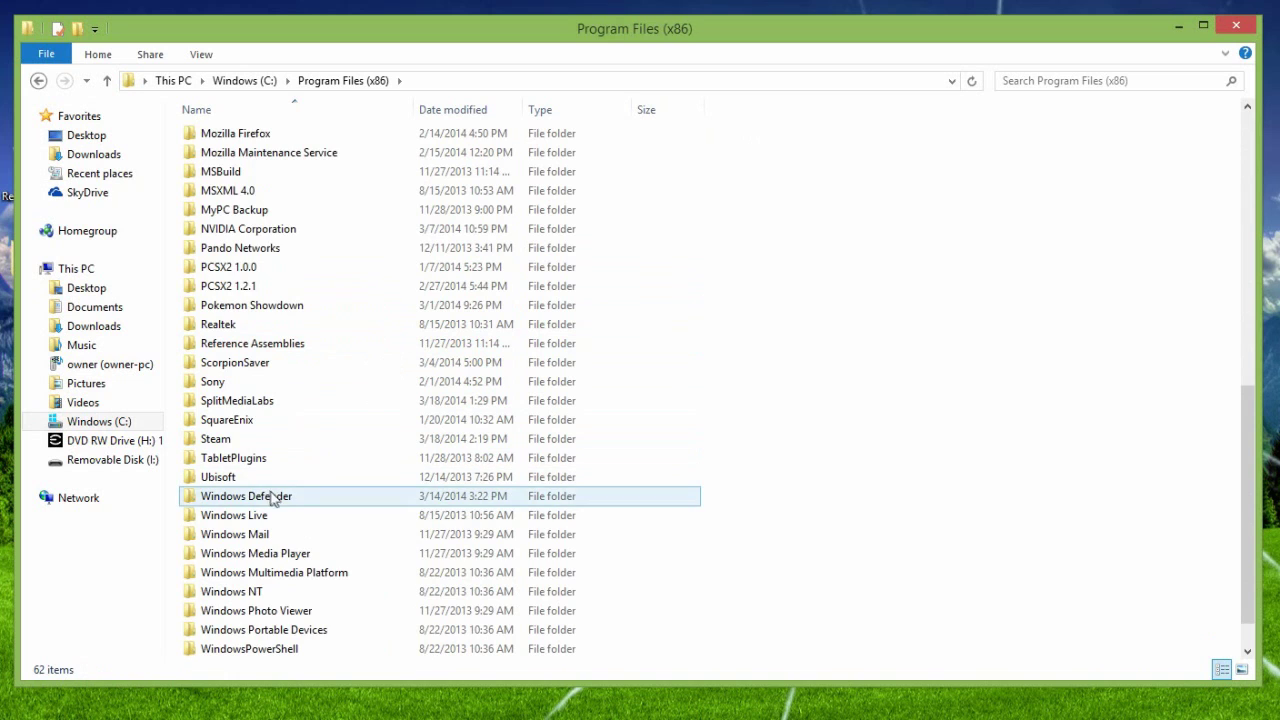
pyautogui.scroll(-1, 295, 500)
pyautogui.scroll(2, 305, 545)
pyautogui.click(307, 535)
pyautogui.click(288, 519)
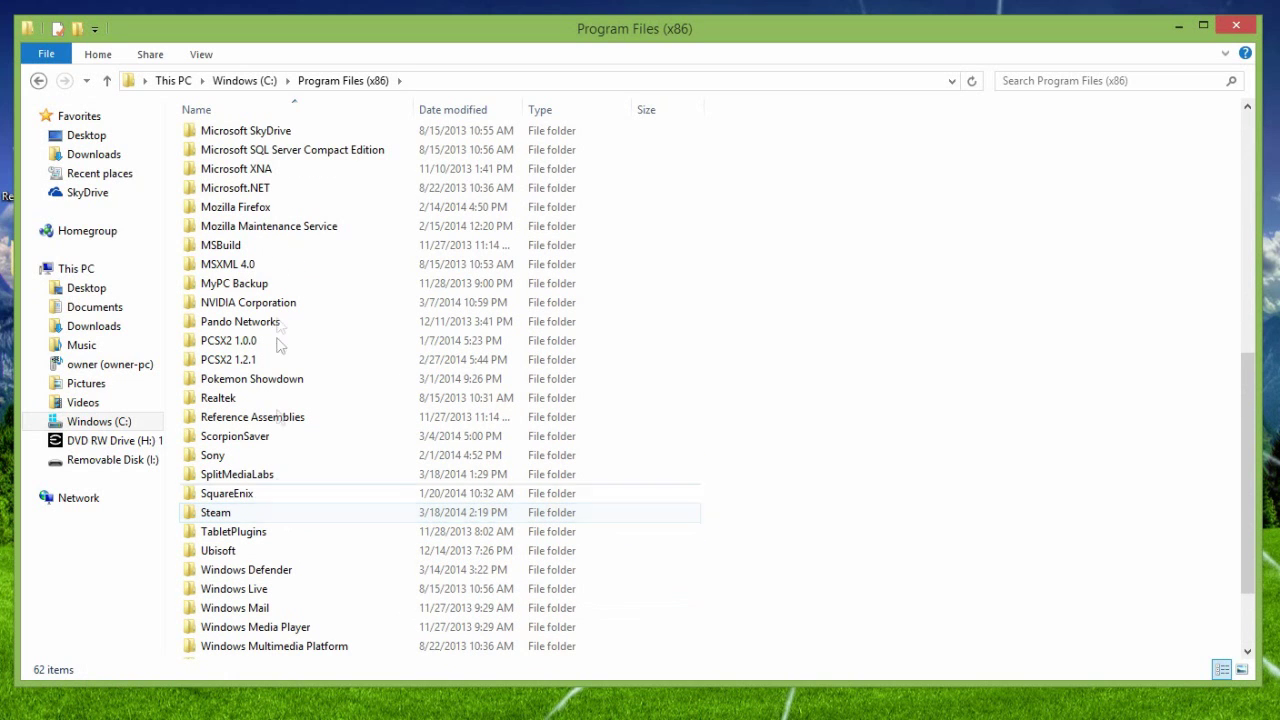
pyautogui.click(246, 82)
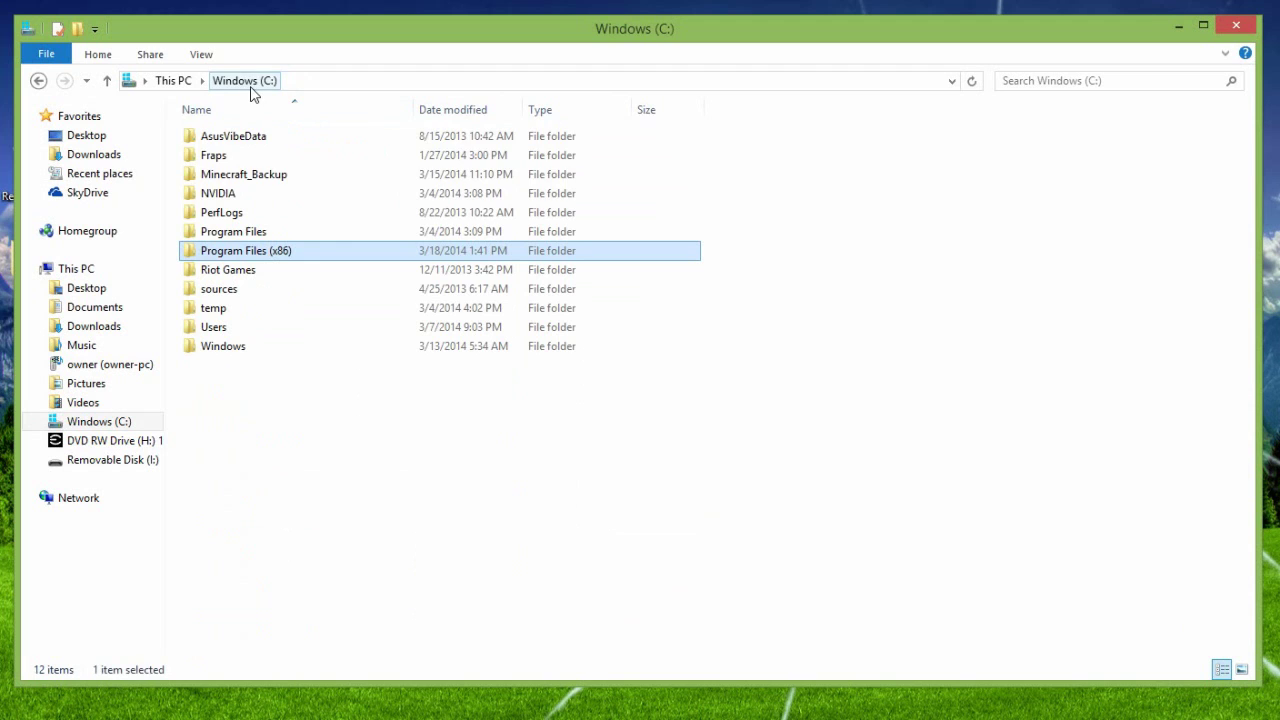
# Step: Check Program Files, then return to Program Files (x86) and open the Steam folder
pyautogui.doubleClick(263, 231)
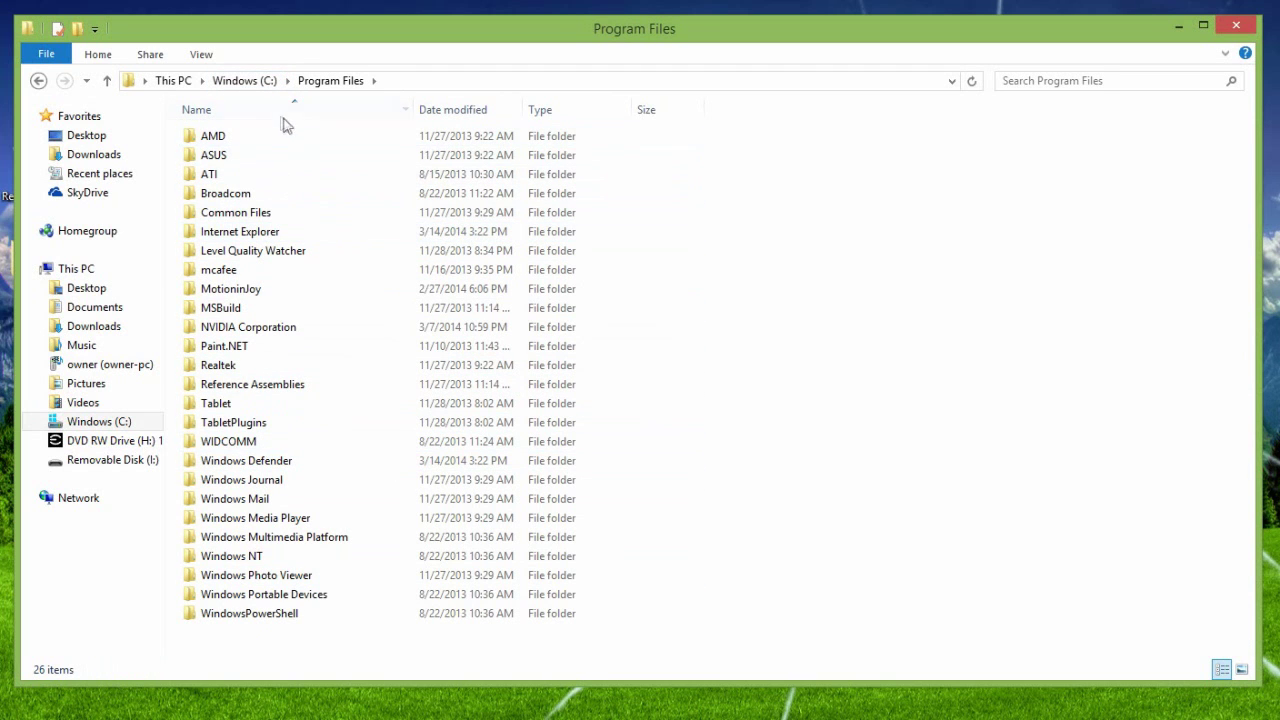
pyautogui.click(244, 81)
pyautogui.doubleClick(256, 252)
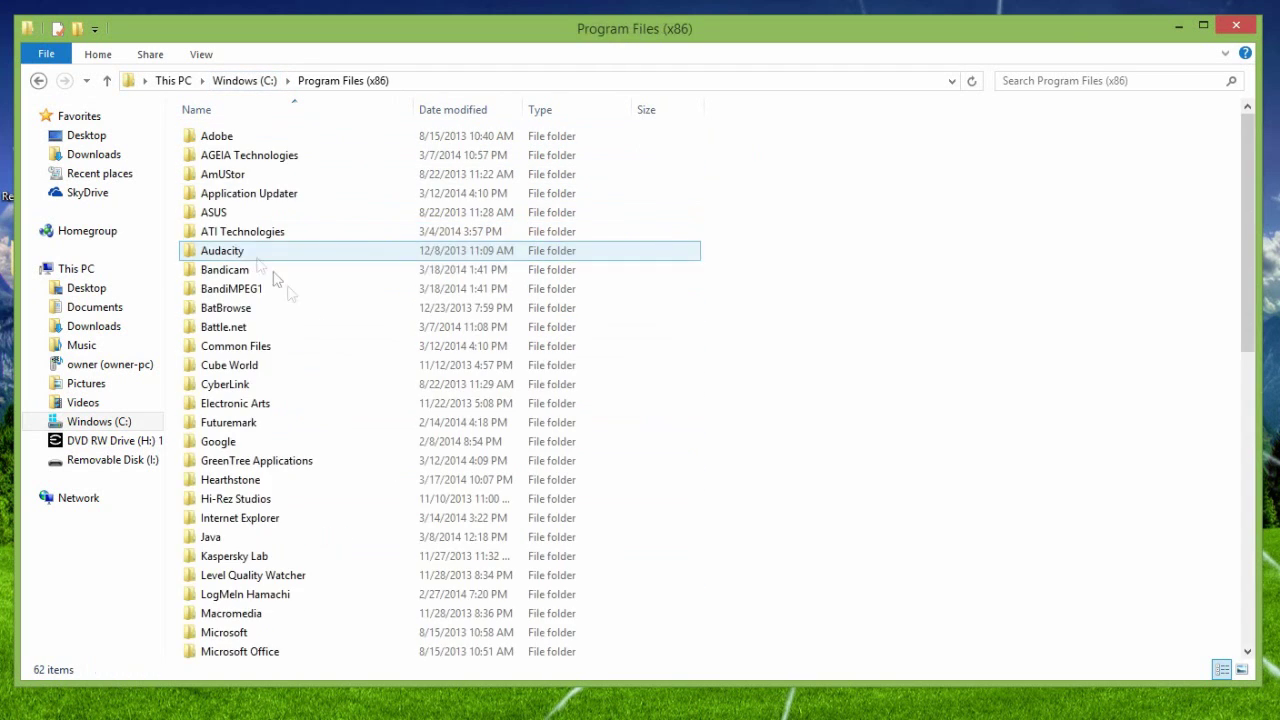
pyautogui.scroll(-3, 323, 503)
pyautogui.scroll(-7, 323, 503)
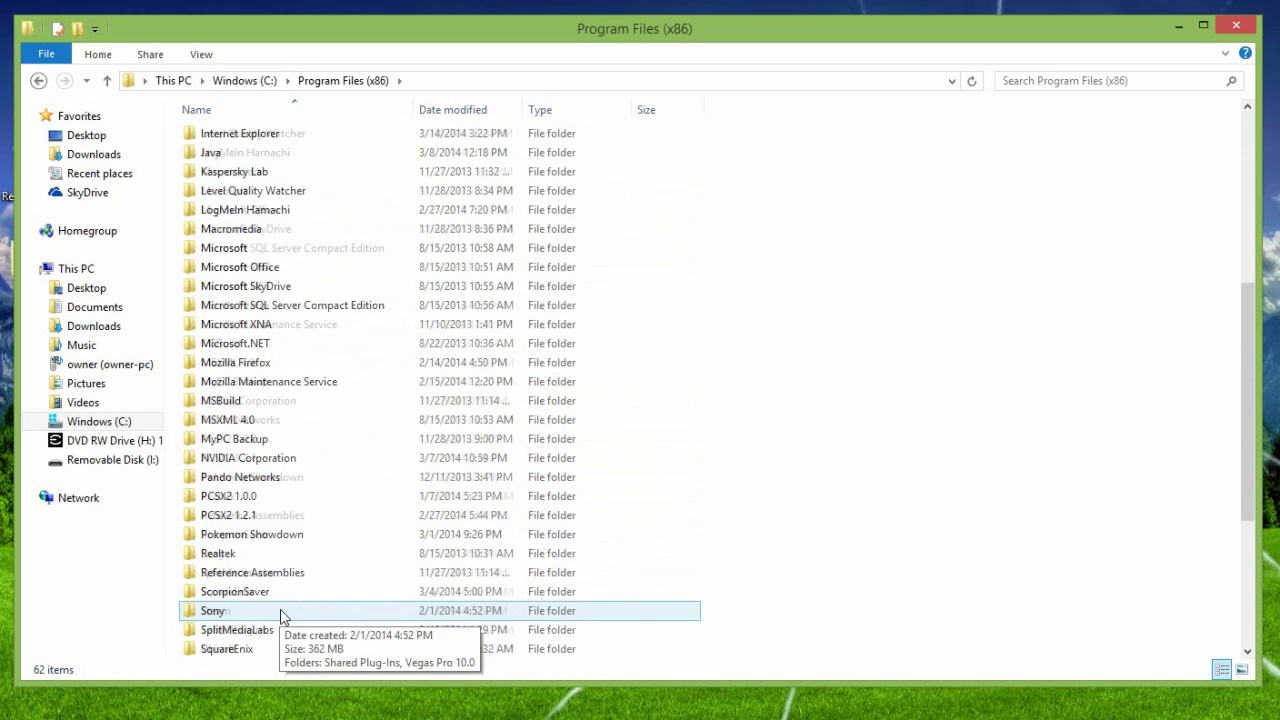
pyautogui.scroll(-2, 283, 591)
pyautogui.scroll(1, 295, 620)
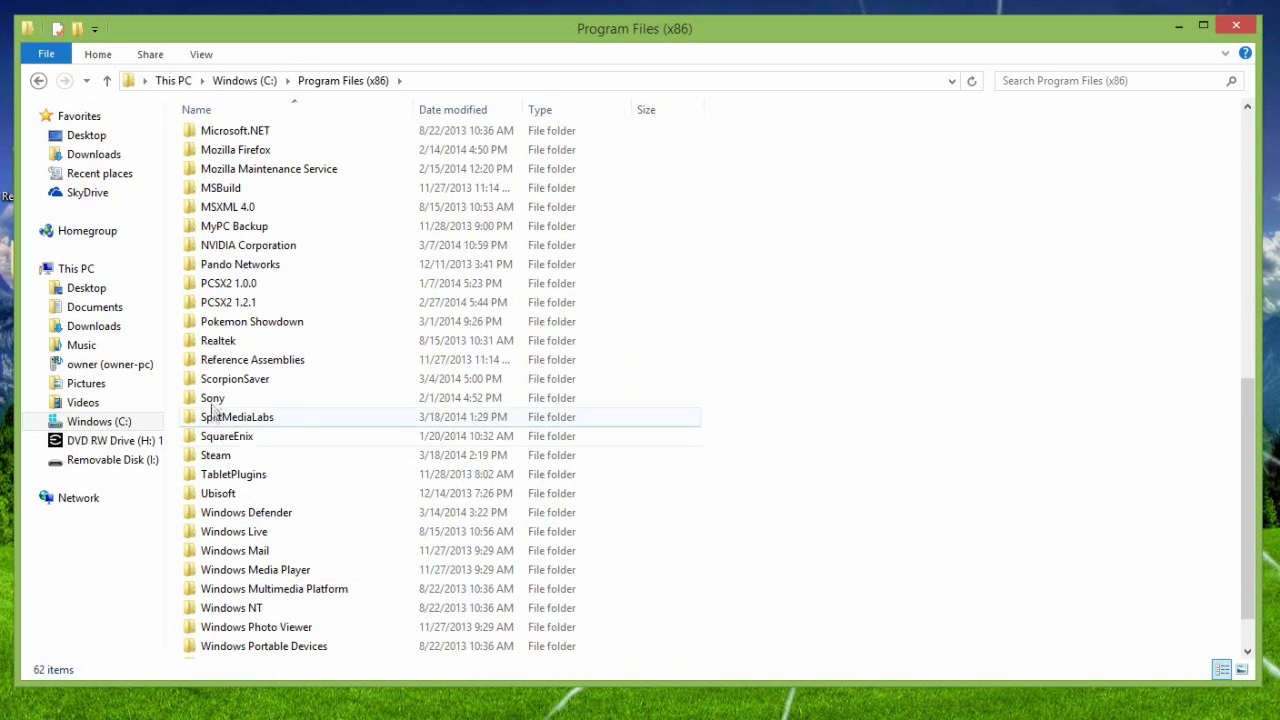
pyautogui.doubleClick(250, 455)
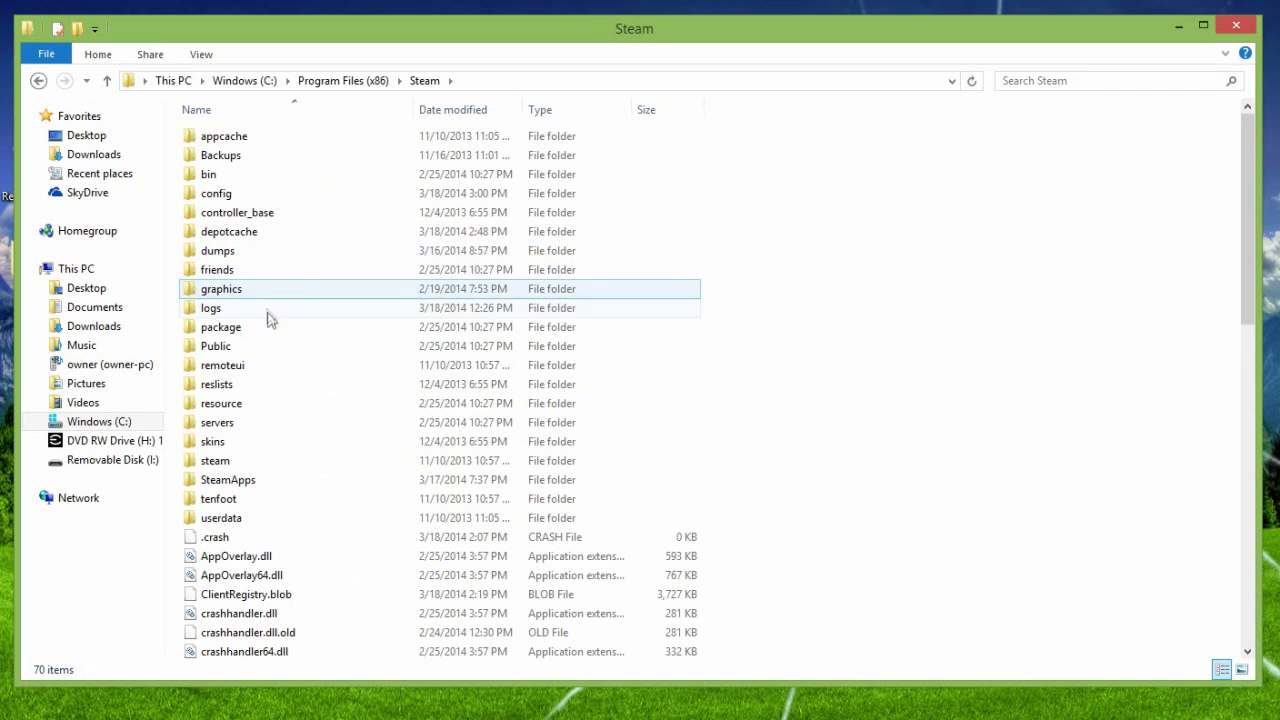
# Step: Navigate steam > SteamApps > common > ProjectZomboid
pyautogui.click(284, 464)
pyautogui.doubleClick(228, 479)
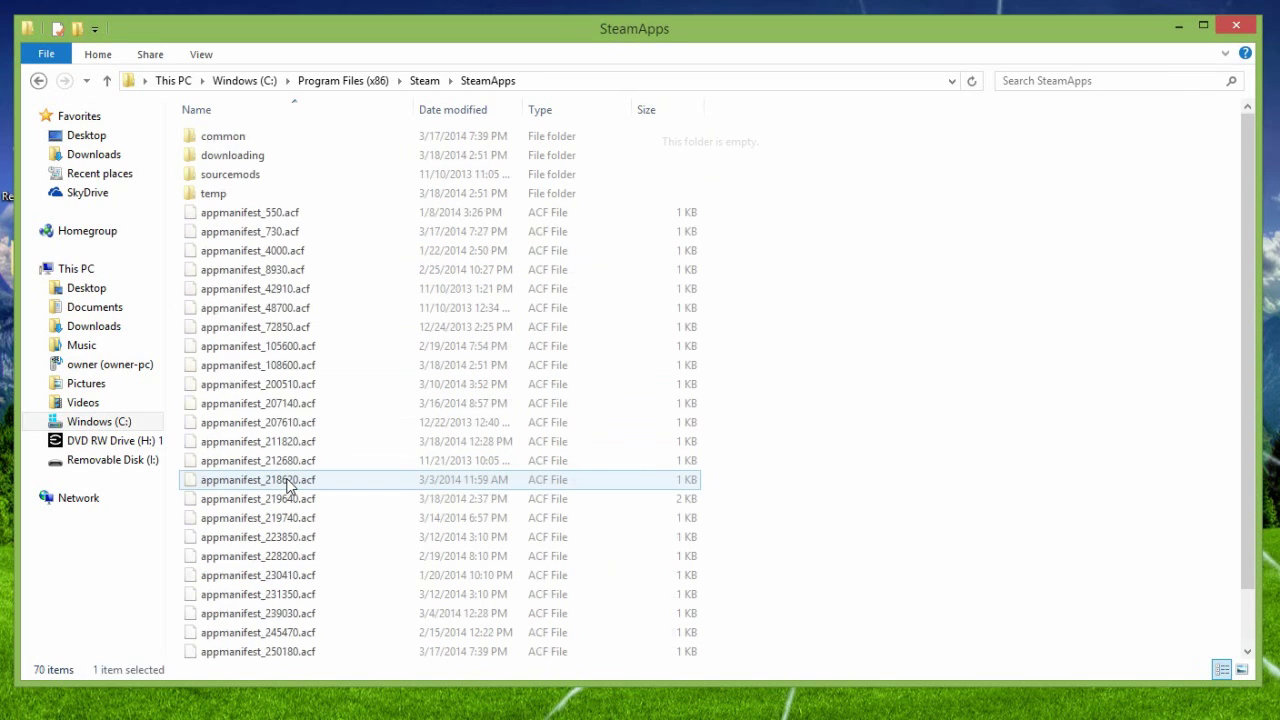
pyautogui.doubleClick(252, 136)
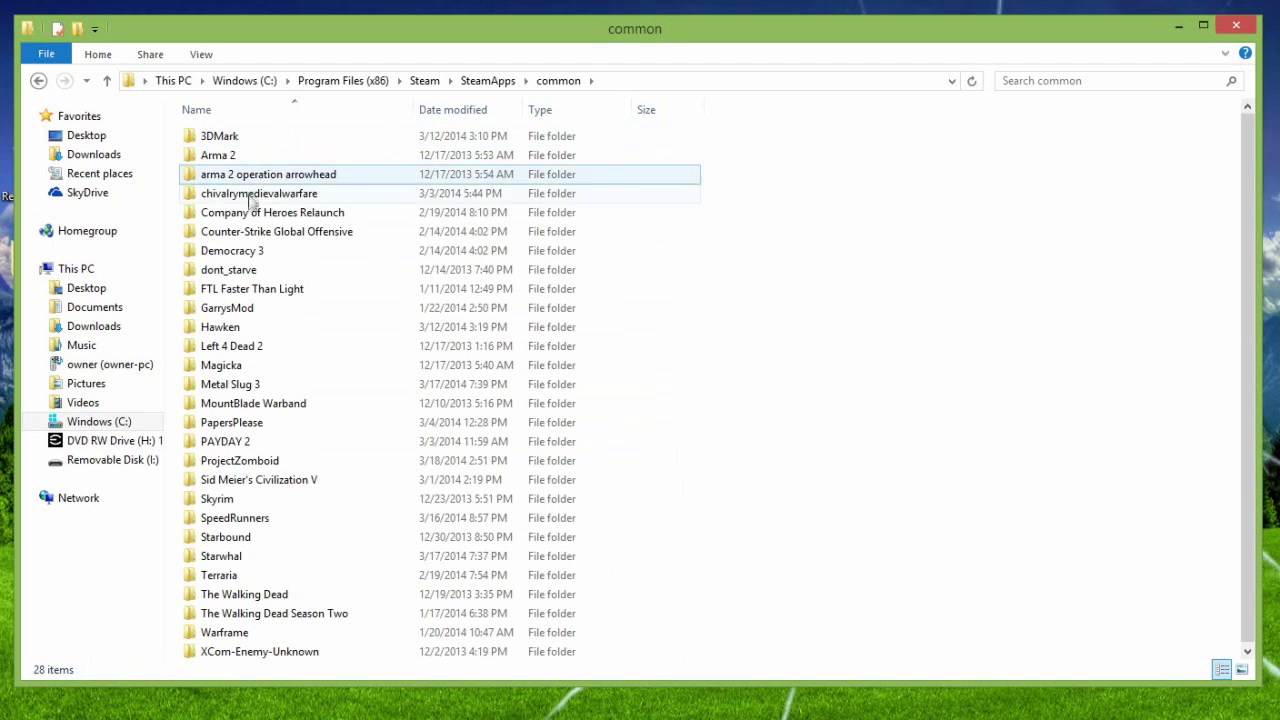
pyautogui.click(268, 463)
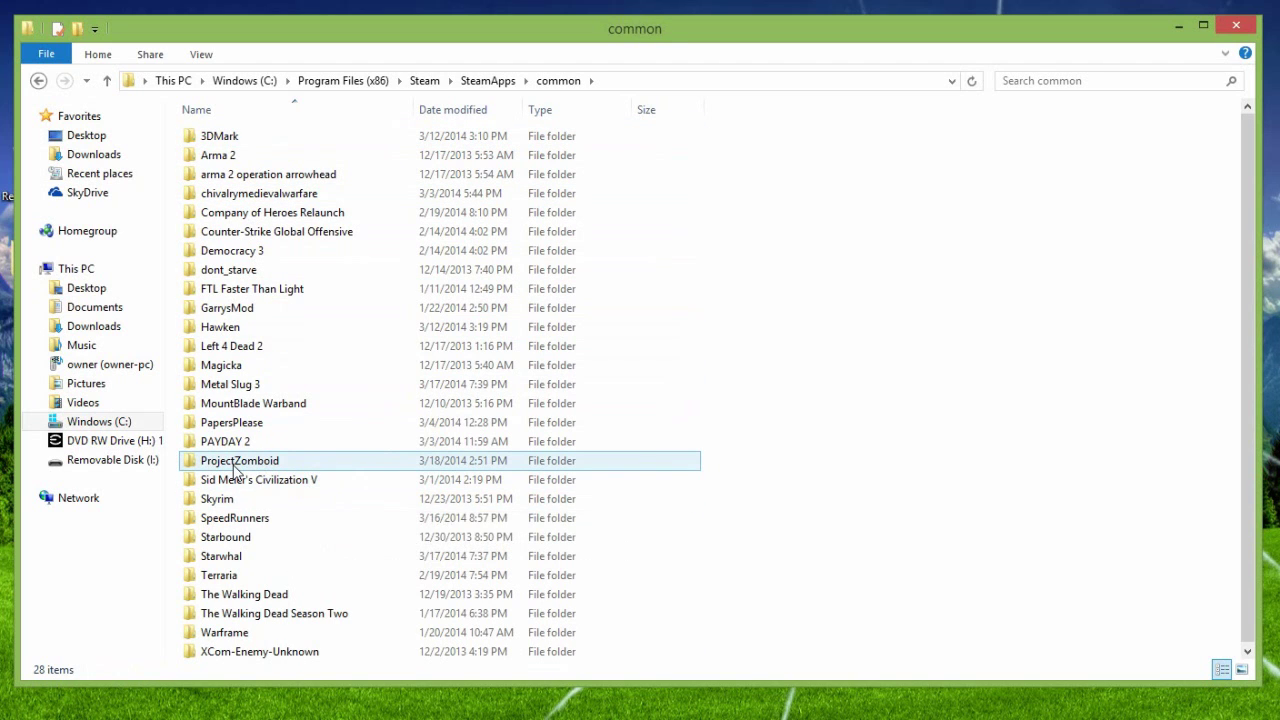
pyautogui.doubleClick(235, 465)
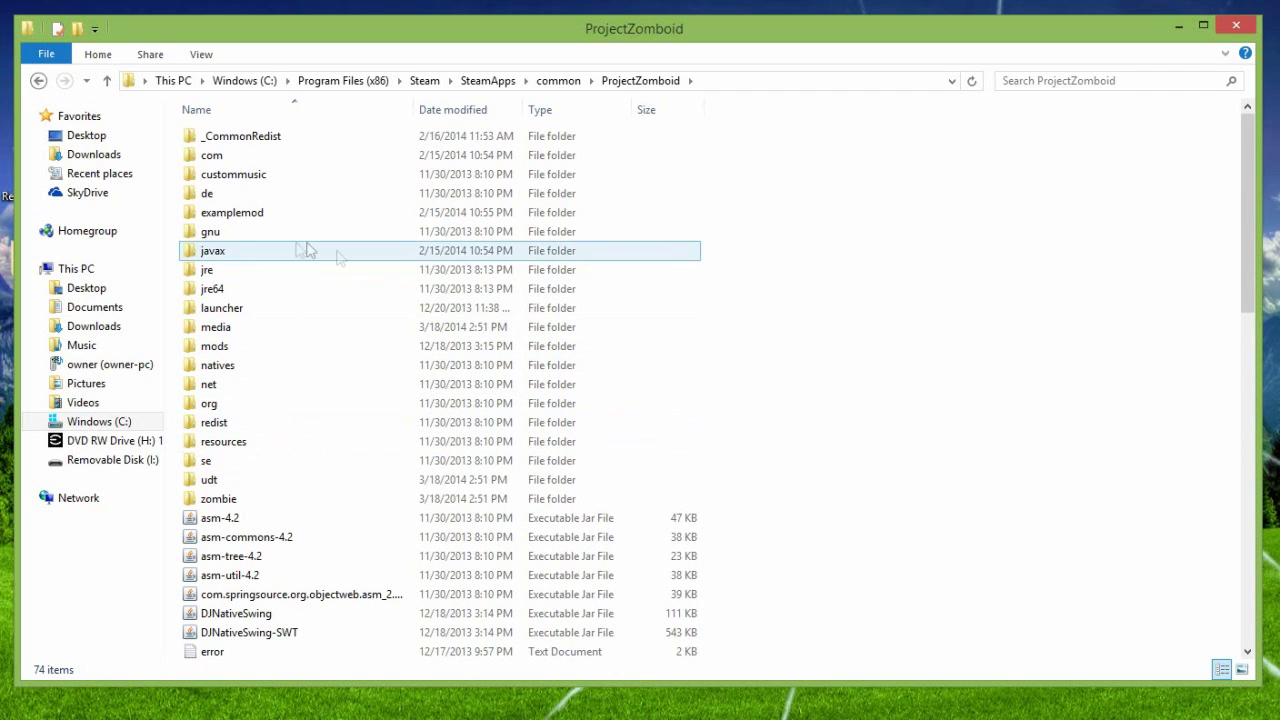
# Step: Scroll down and select the ProjectZomboidServer batch file
pyautogui.scroll(-7, 410, 328)
pyautogui.scroll(-6, 410, 330)
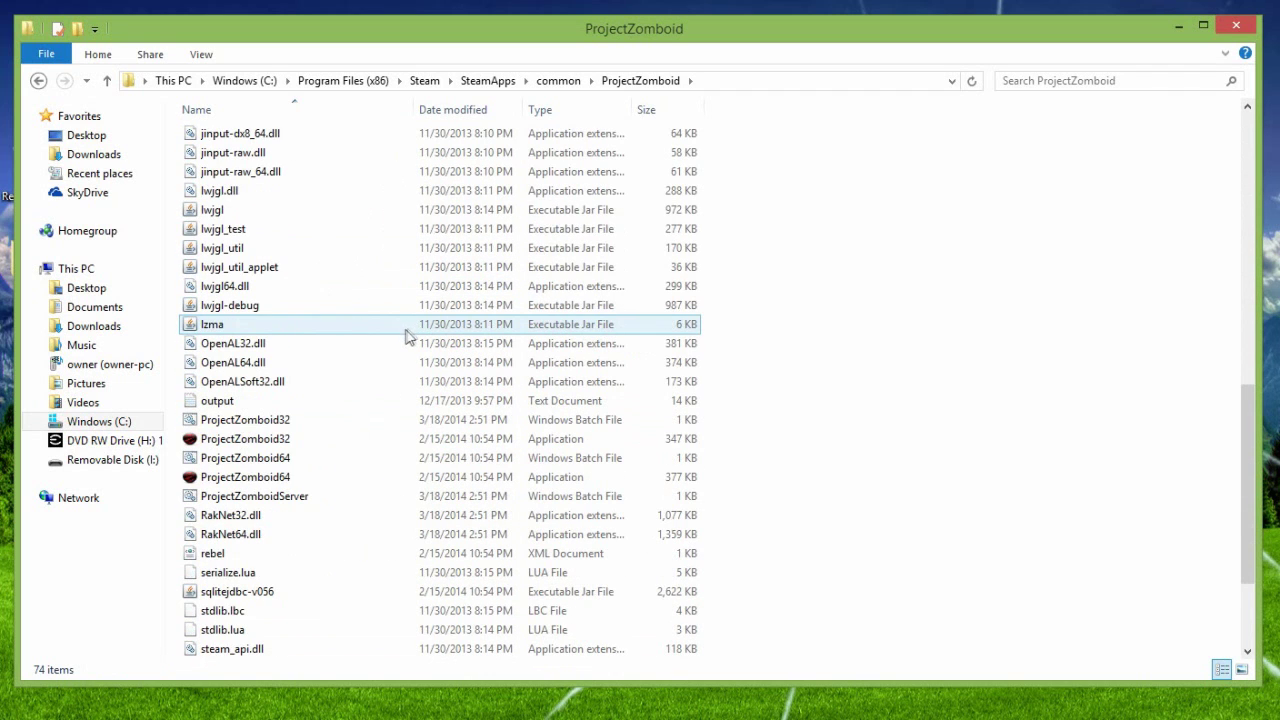
pyautogui.click(262, 500)
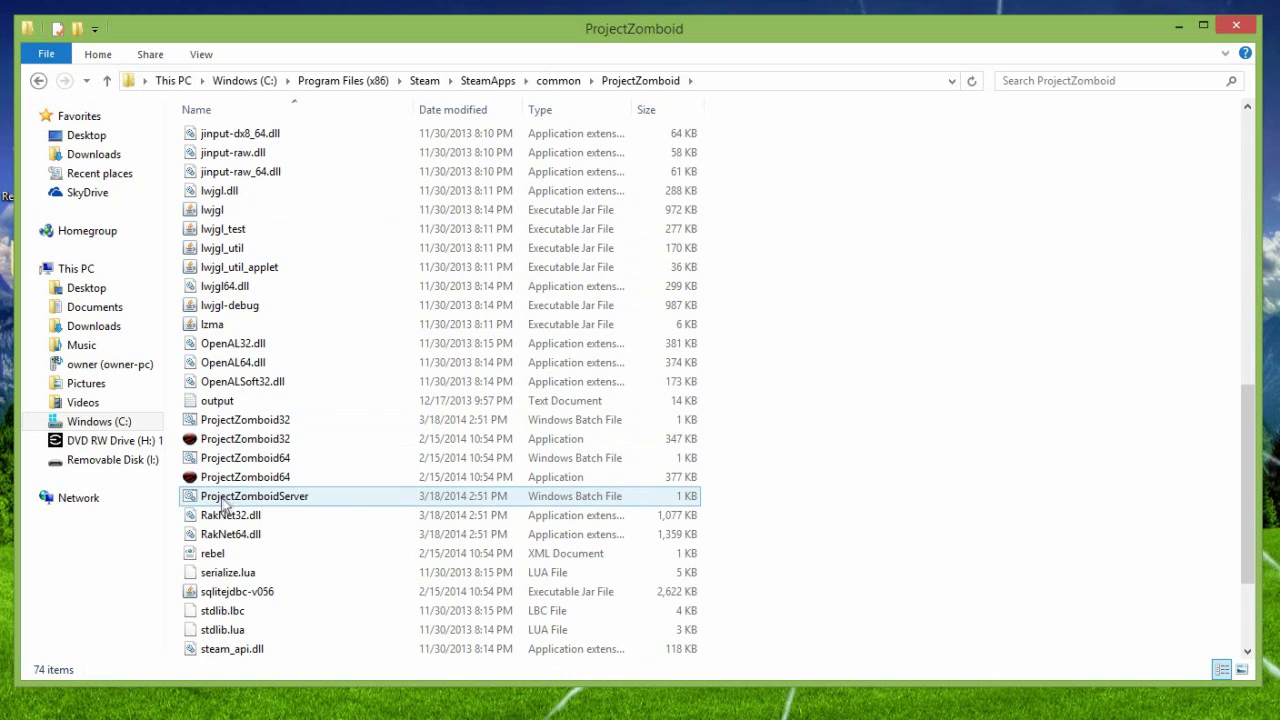
pyautogui.doubleClick(595, 492)
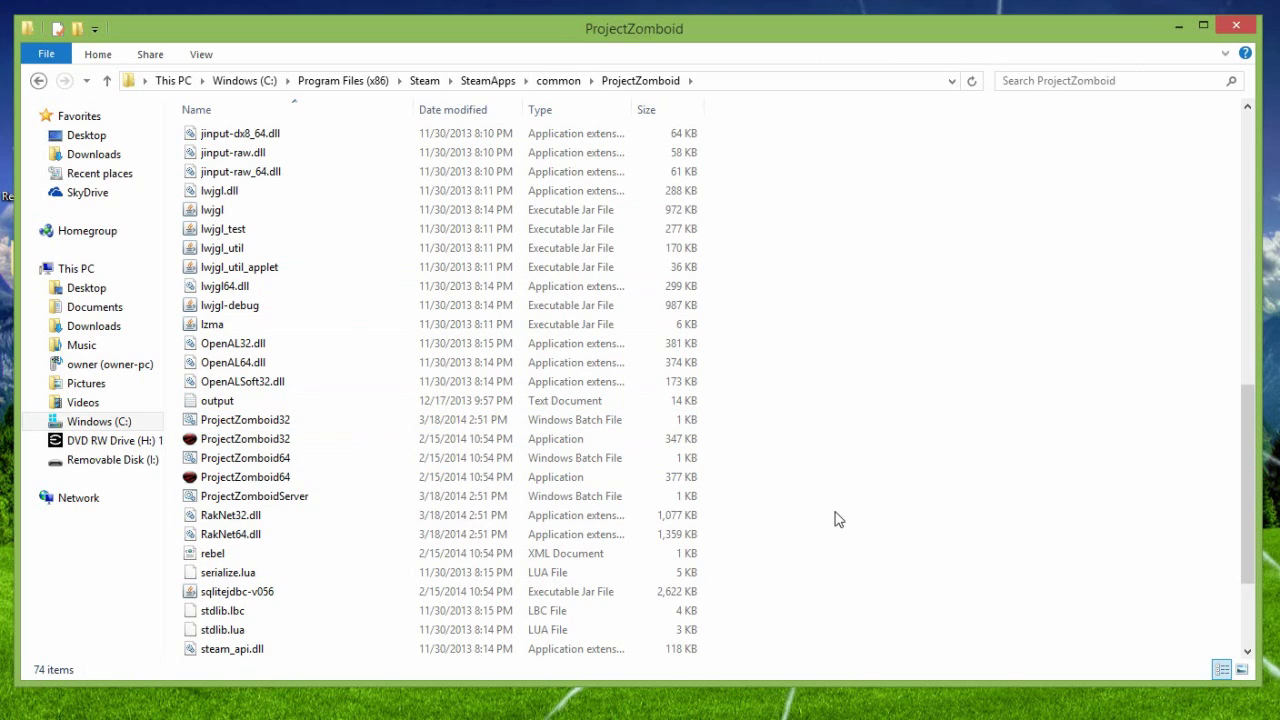
pyautogui.click(300, 497)
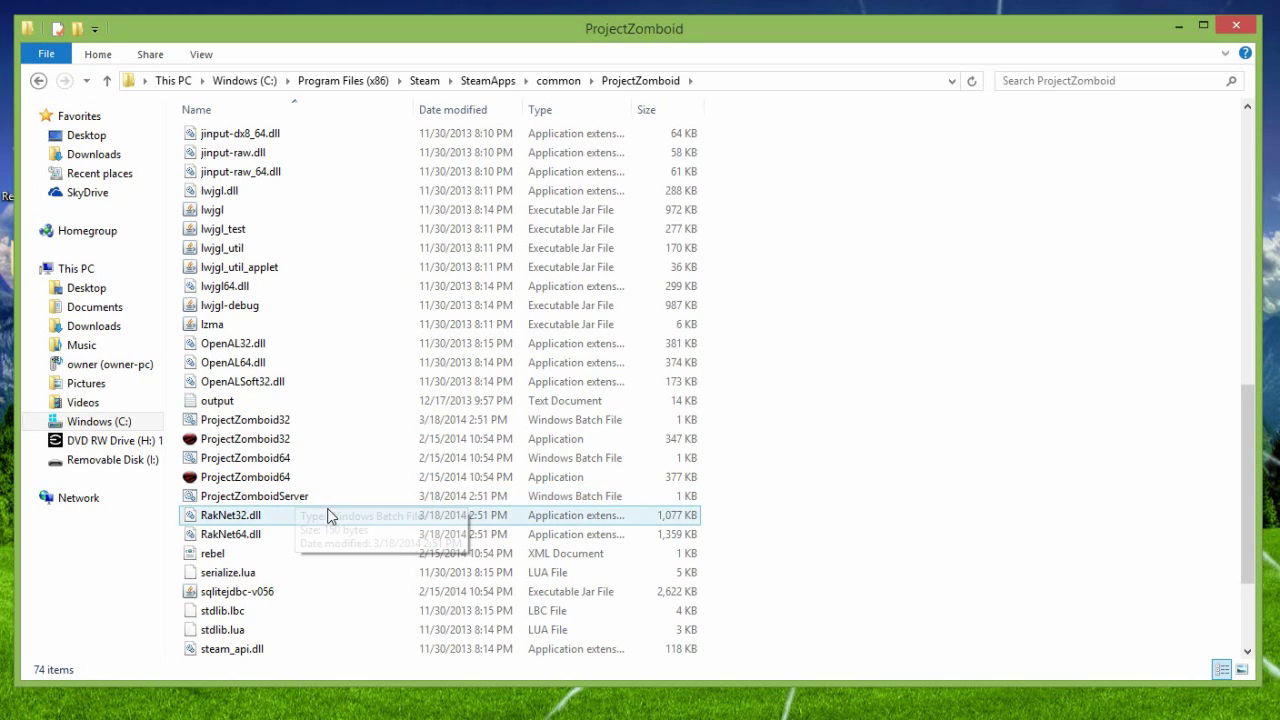
pyautogui.moveTo(357, 489); pyautogui.dragTo(286, 494)
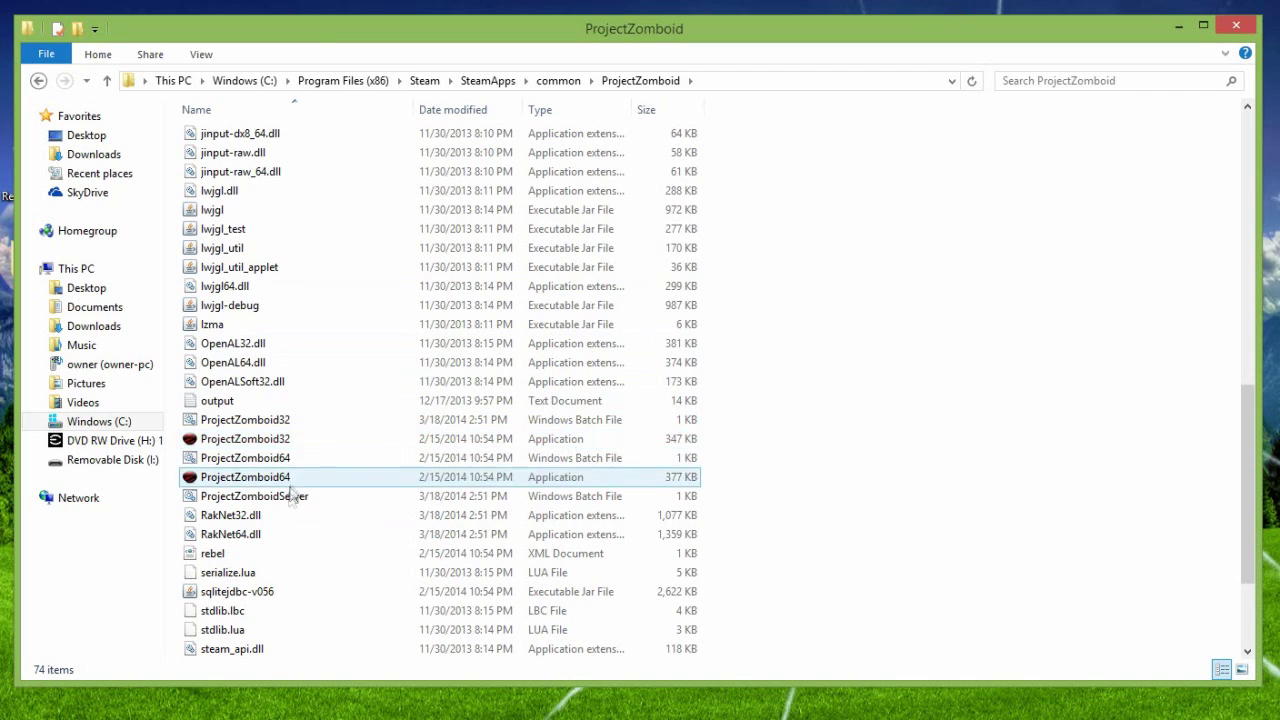
pyautogui.rightClick(286, 494)
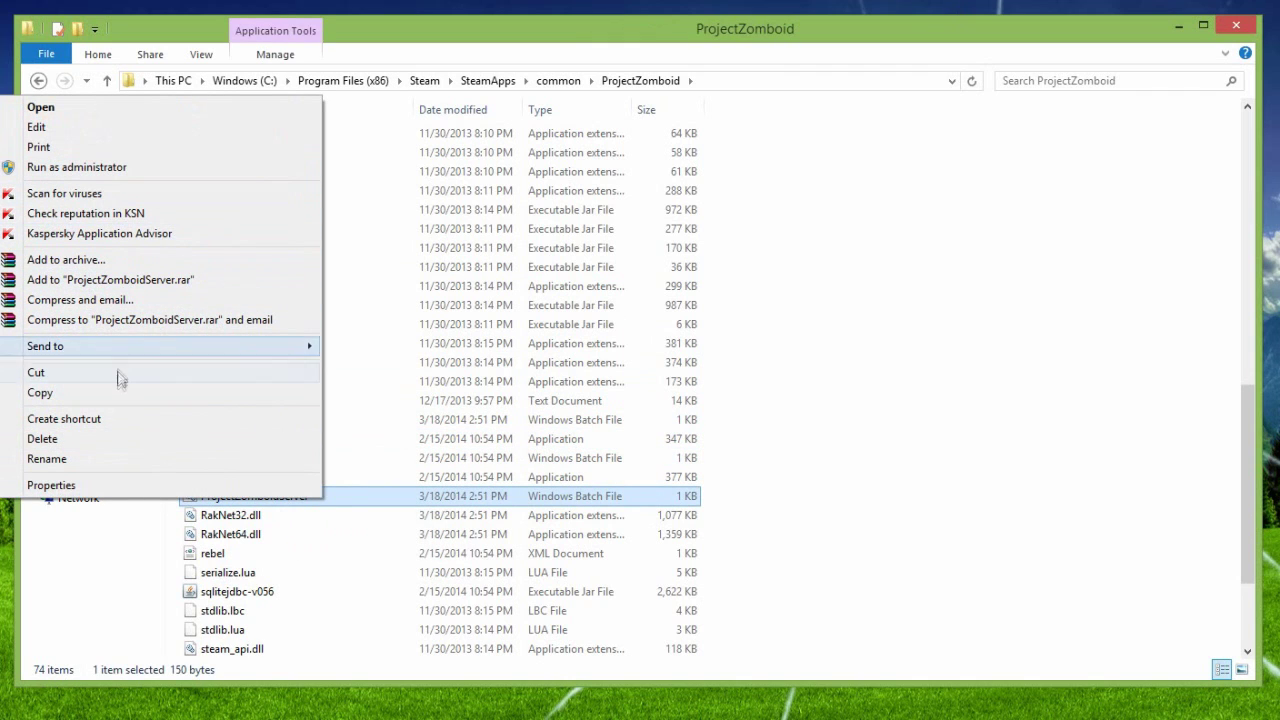
pyautogui.click(832, 280)
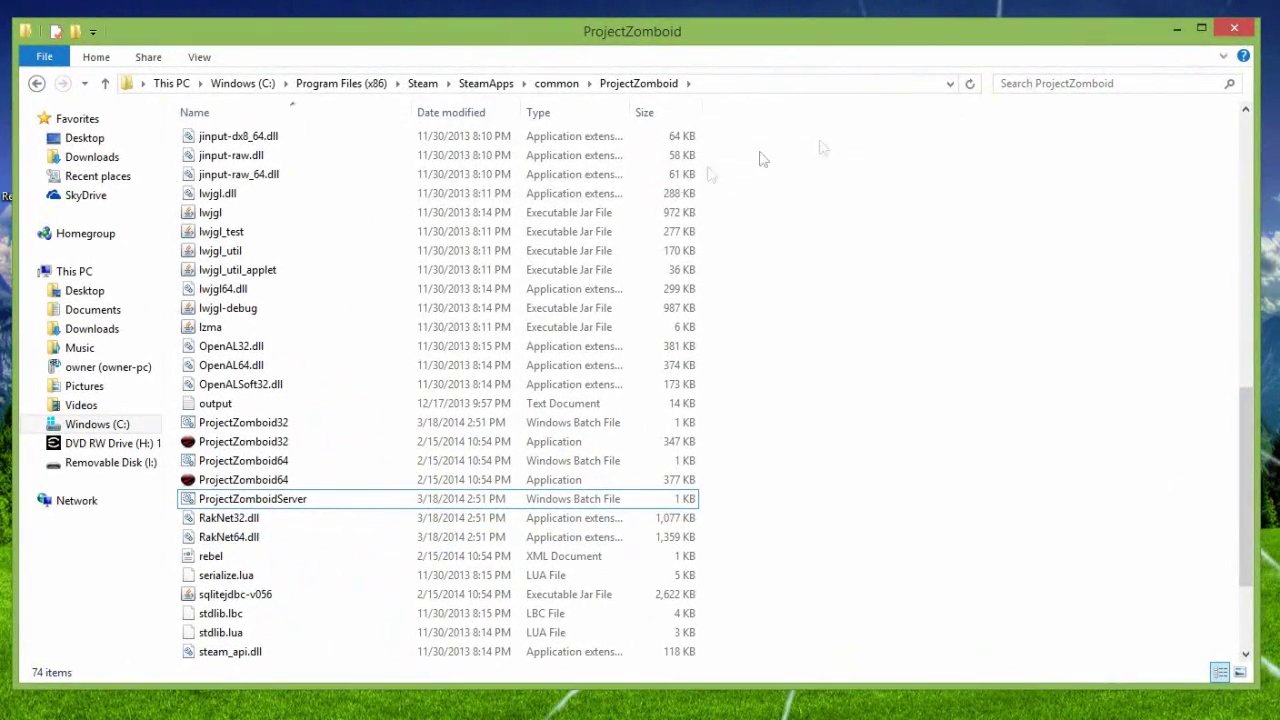
# Step: Launch the Project Zomboid server shortcut from the desktop and place its console top-left
pyautogui.click(1180, 31)
pyautogui.doubleClick(667, 277)
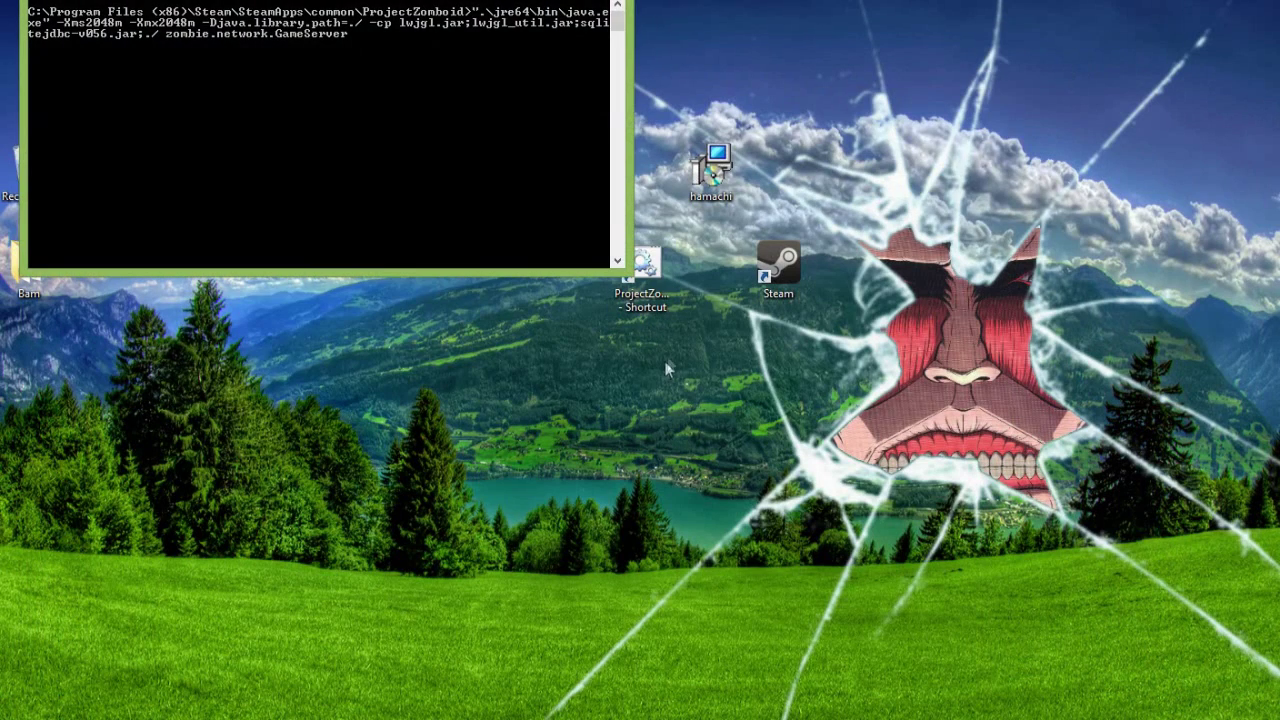
pyautogui.moveTo(321, 0); pyautogui.dragTo(421, 166)
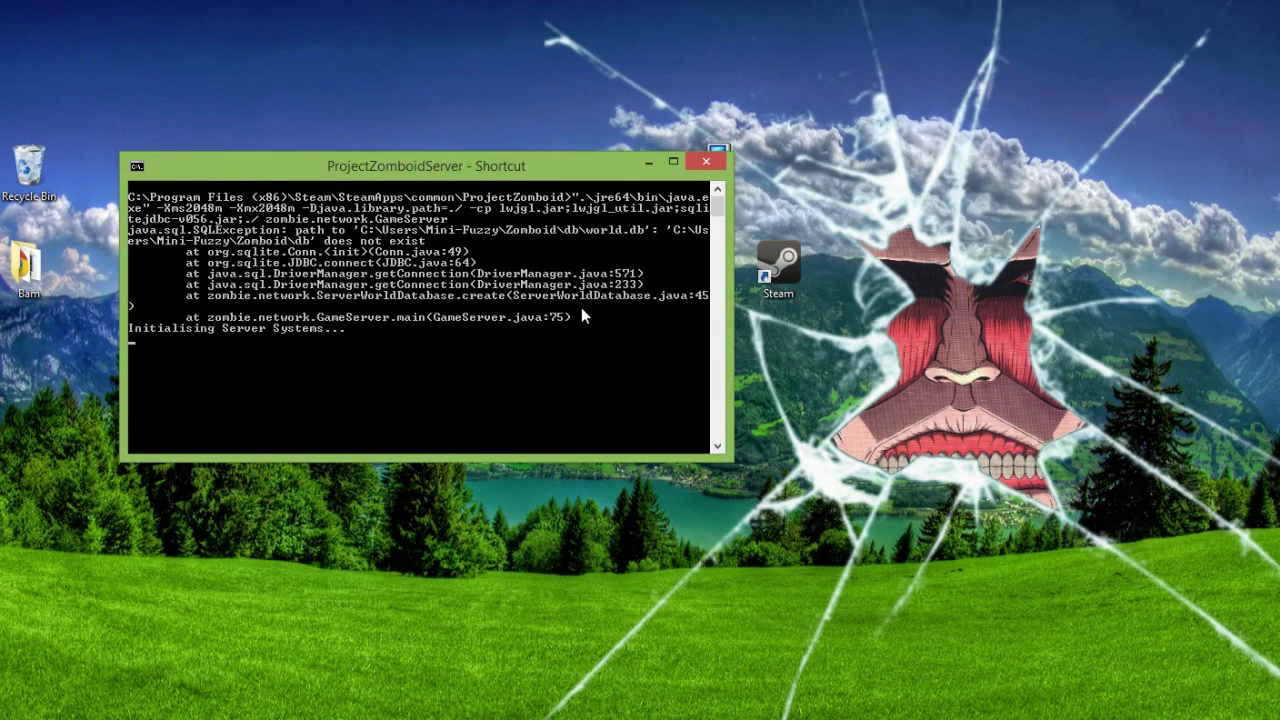
pyautogui.moveTo(500, 166); pyautogui.dragTo(422, 42)
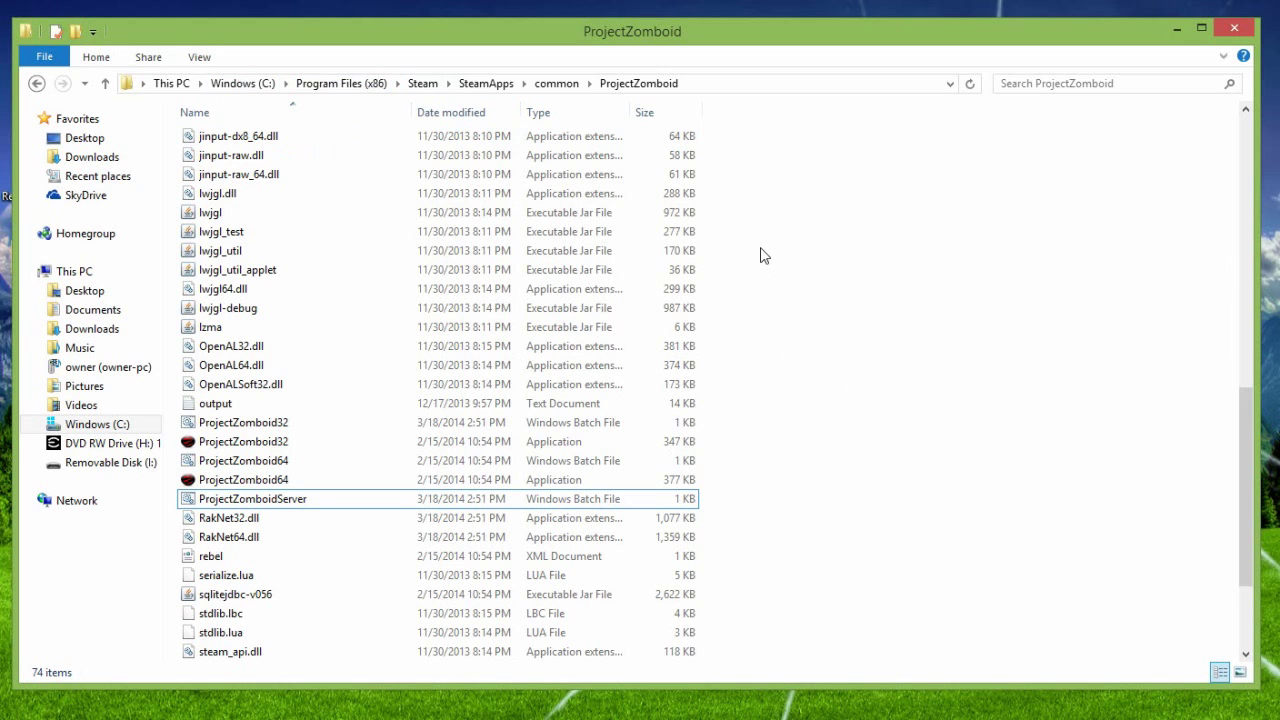
# Step: Go to C:\Users > your profile folder > Zomboid and select the Server folder
pyautogui.scroll(12, 774, 286)
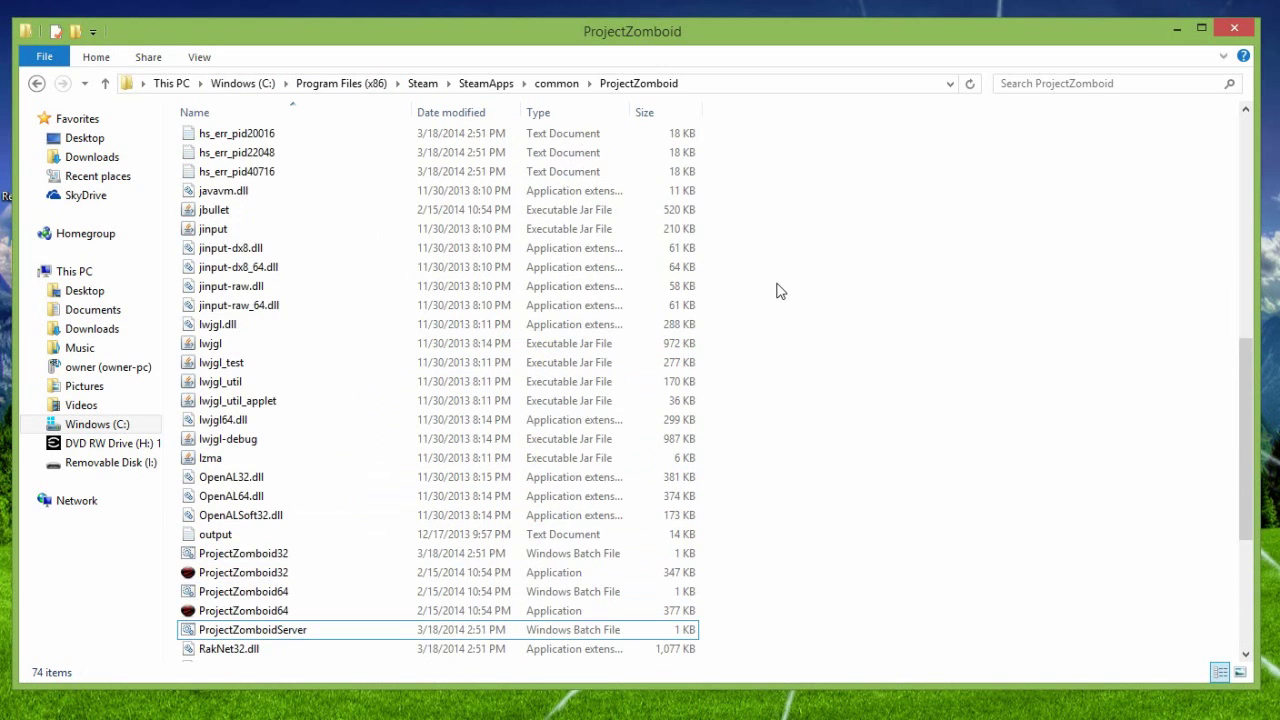
pyautogui.scroll(3, 779, 290)
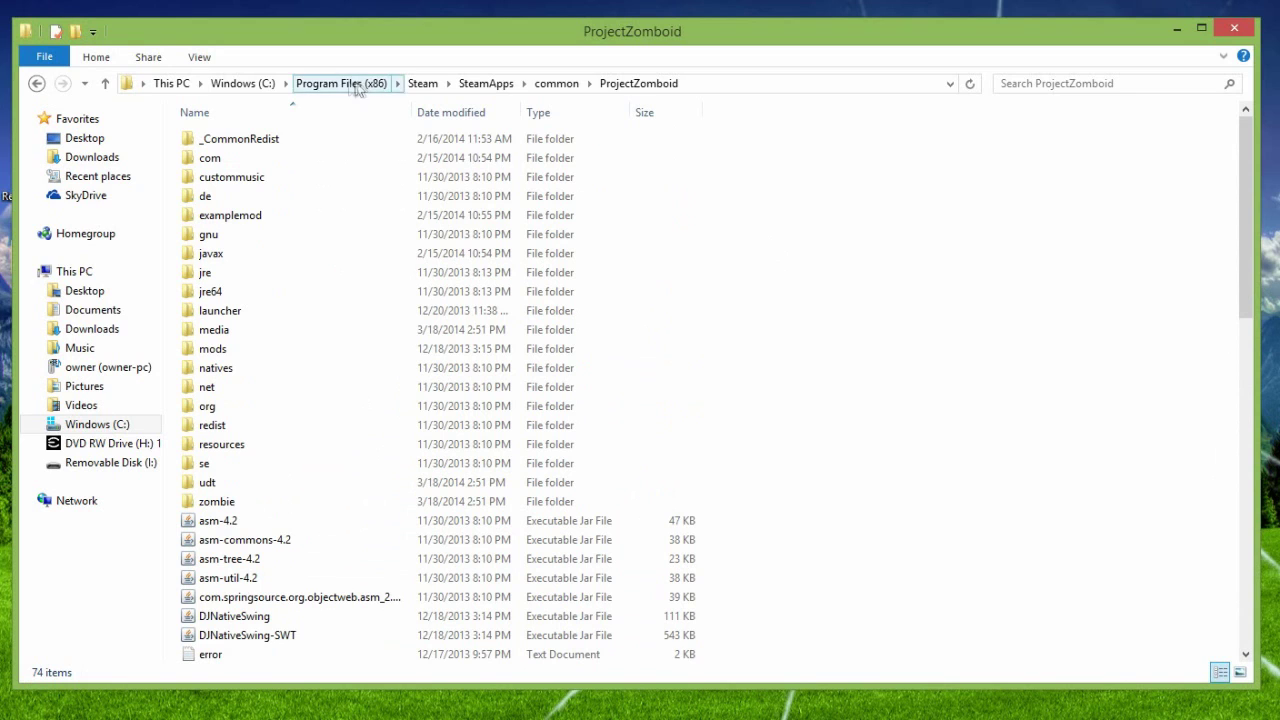
pyautogui.click(236, 84)
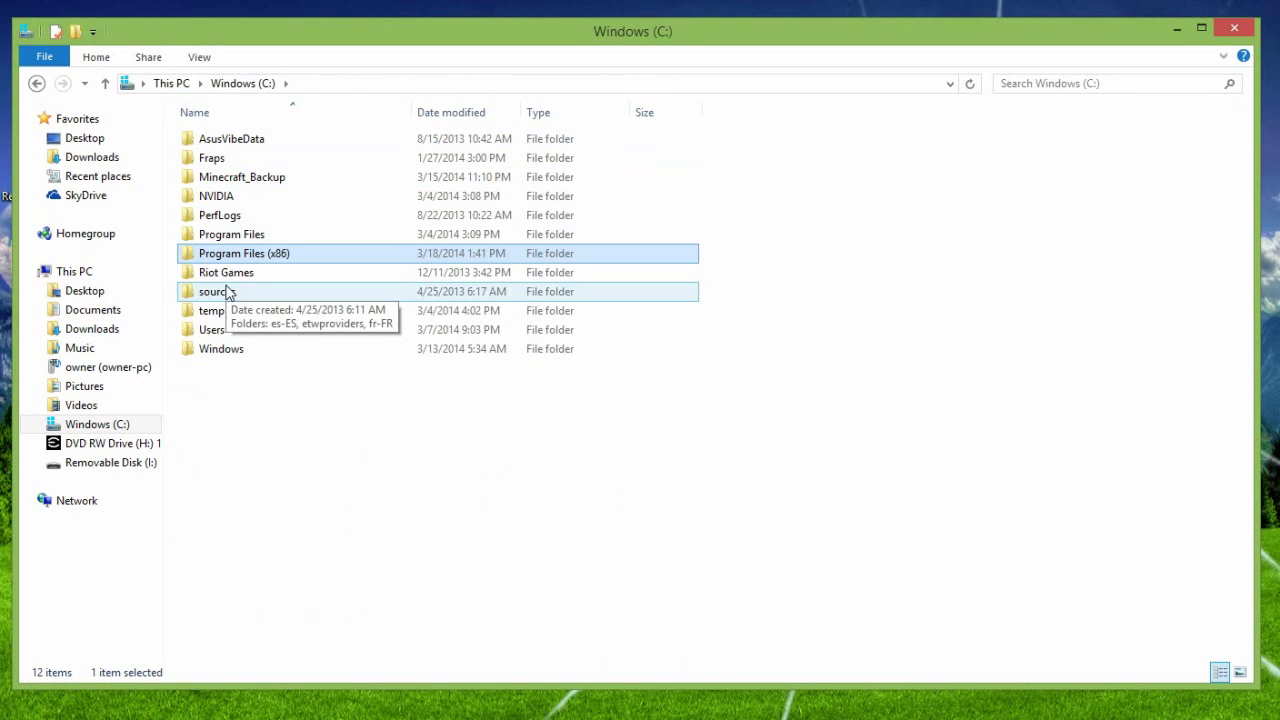
pyautogui.doubleClick(222, 330)
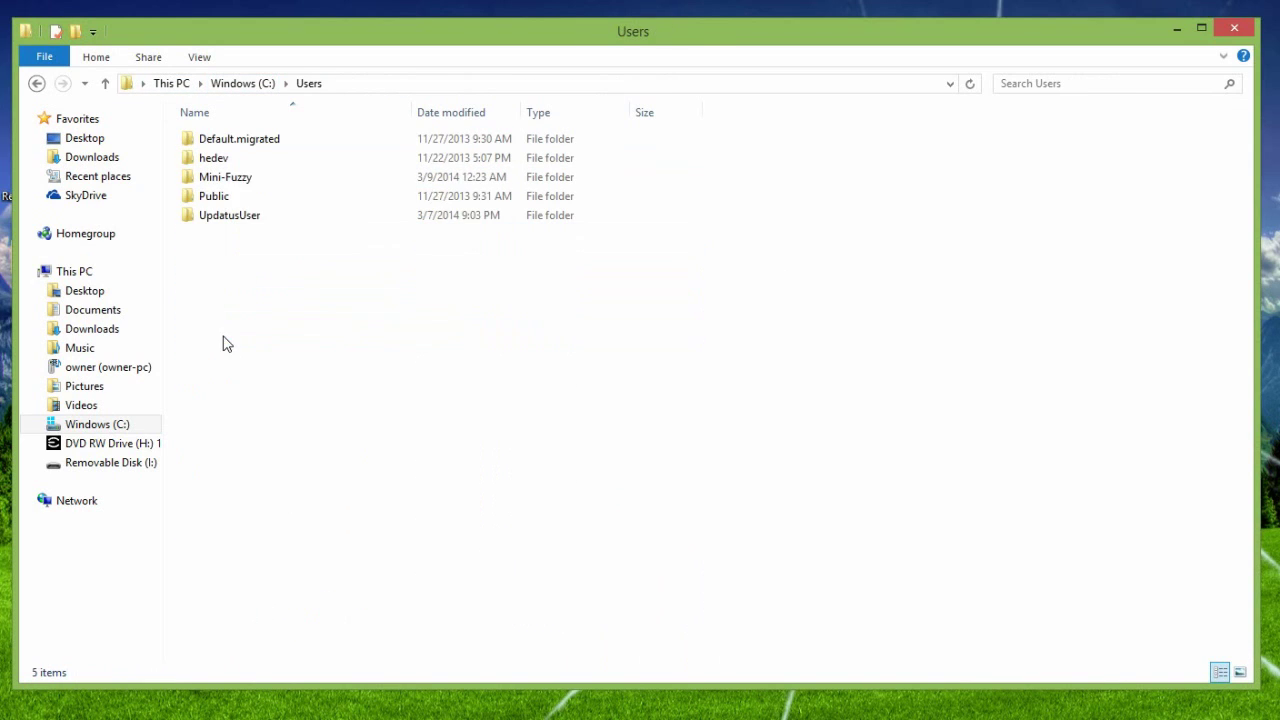
pyautogui.click(238, 180)
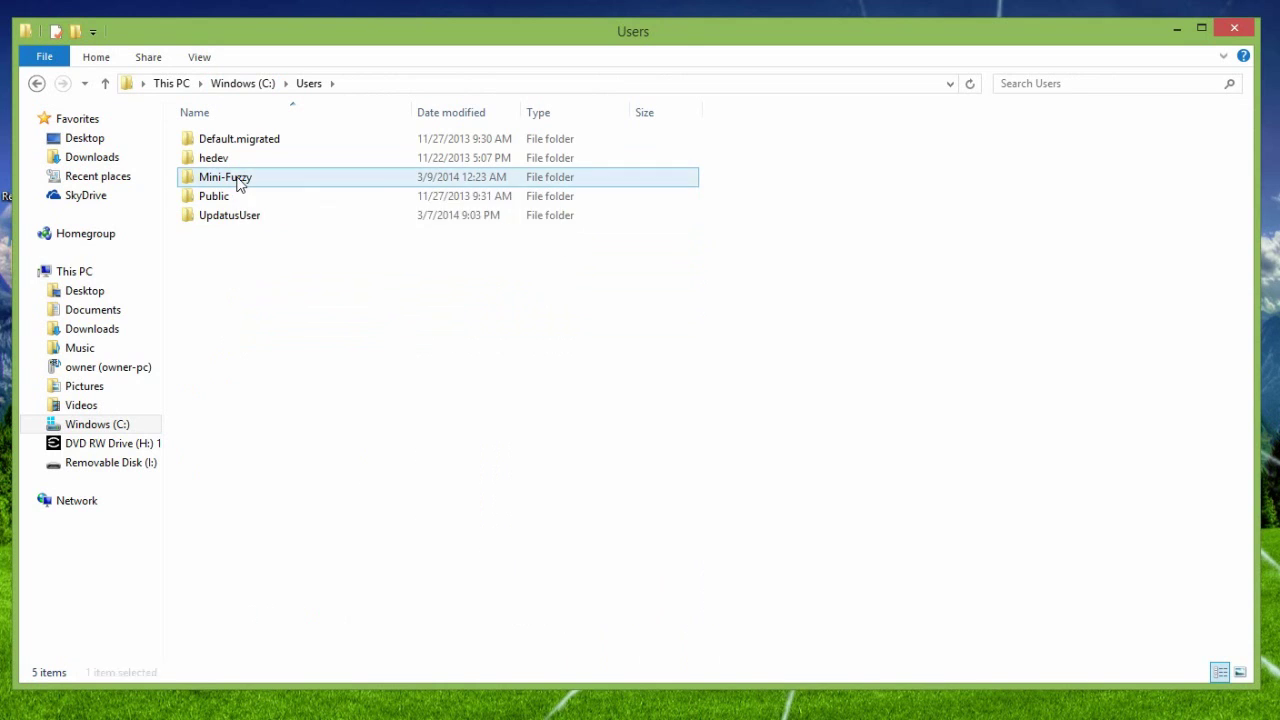
pyautogui.doubleClick(240, 180)
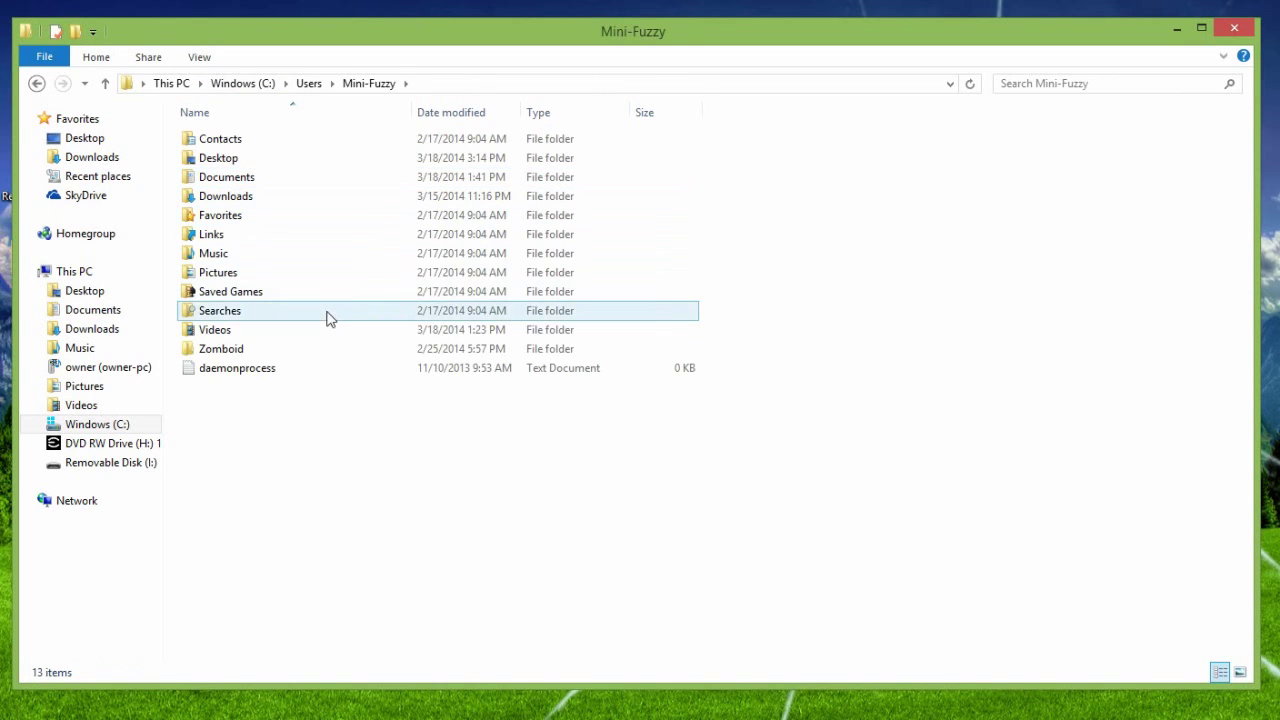
pyautogui.doubleClick(252, 357)
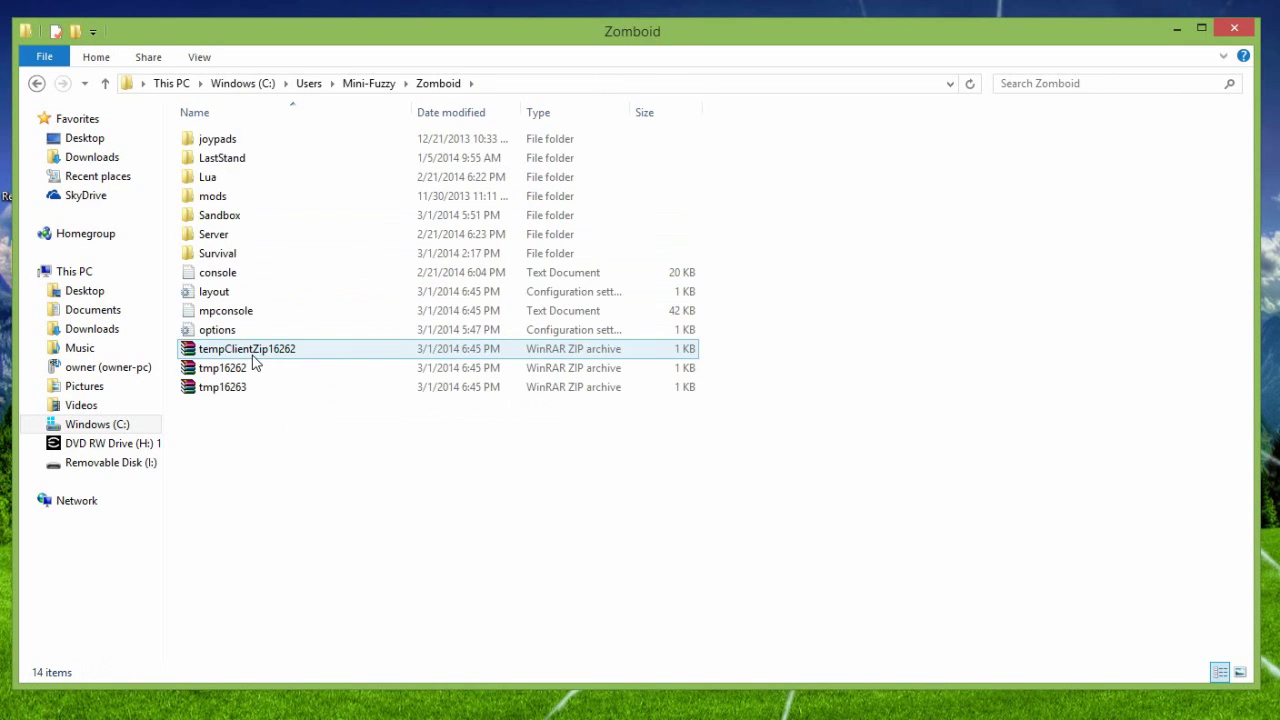
pyautogui.click(255, 240)
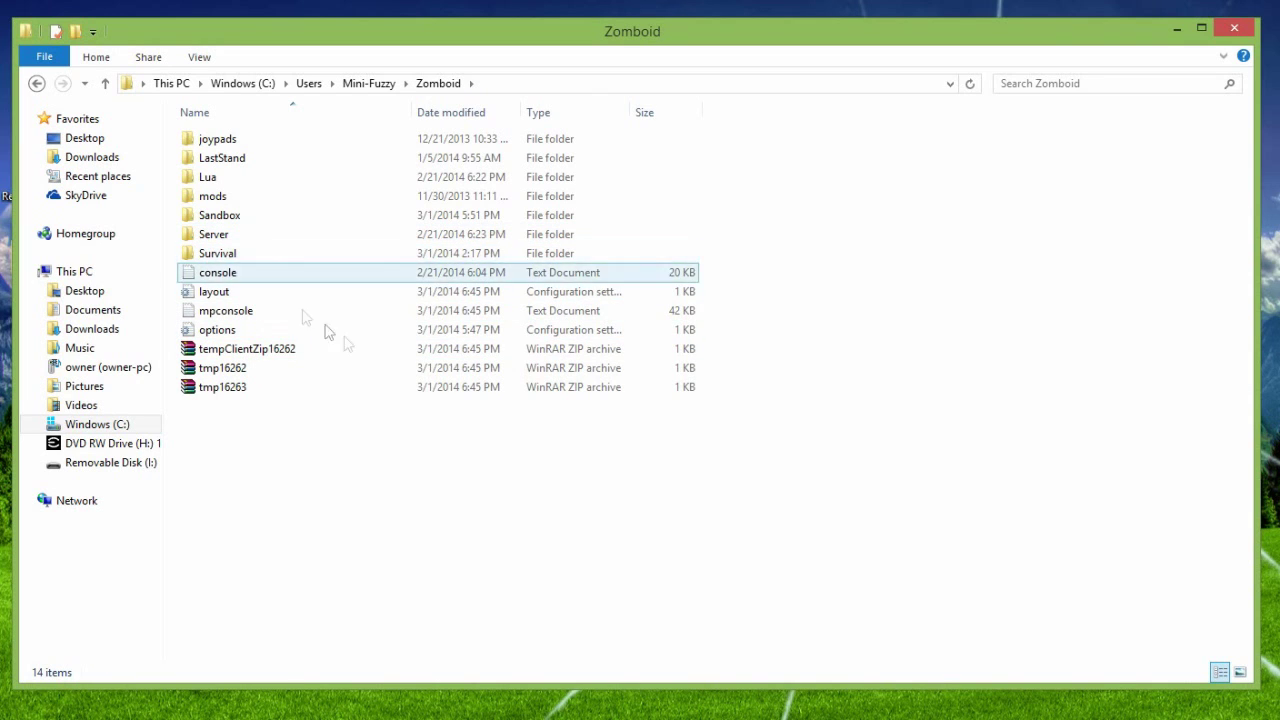
# Step: Review the serverOptions file in the Server folder, then return to the Zomboid folder
pyautogui.doubleClick(238, 238)
pyautogui.doubleClick(262, 142)
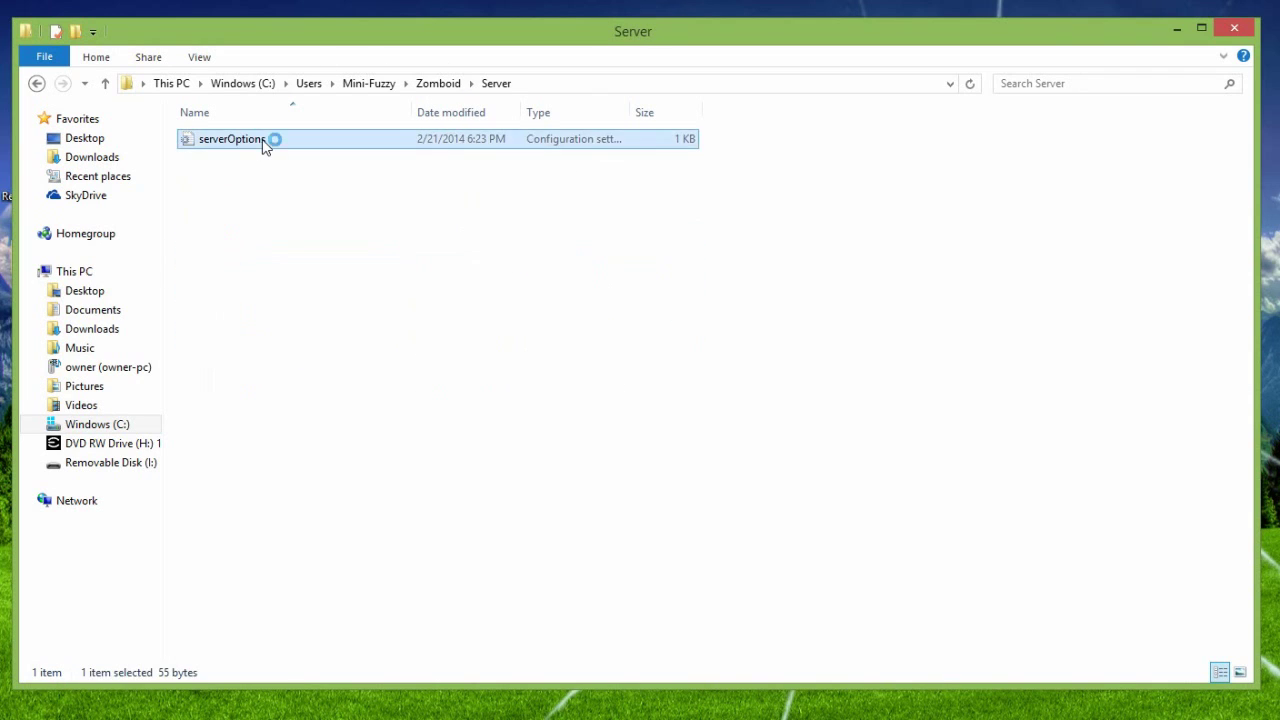
pyautogui.moveTo(536, 165); pyautogui.dragTo(352, 127)
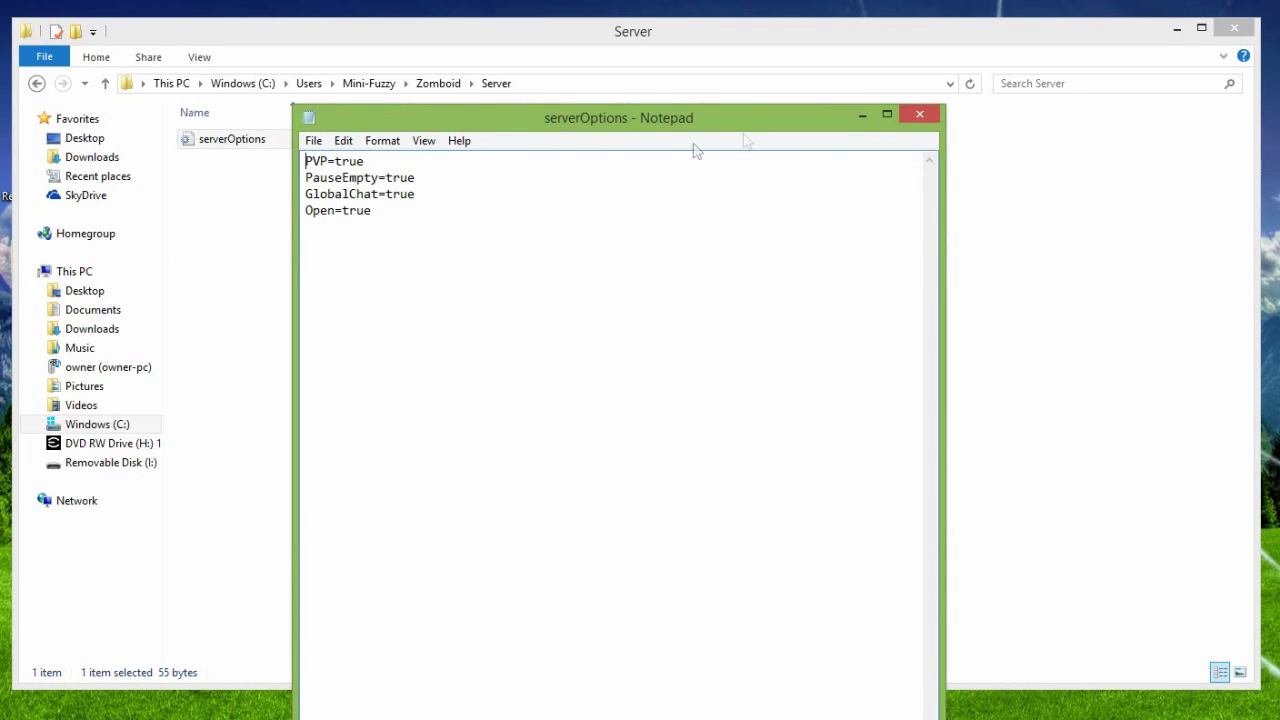
pyautogui.click(920, 117)
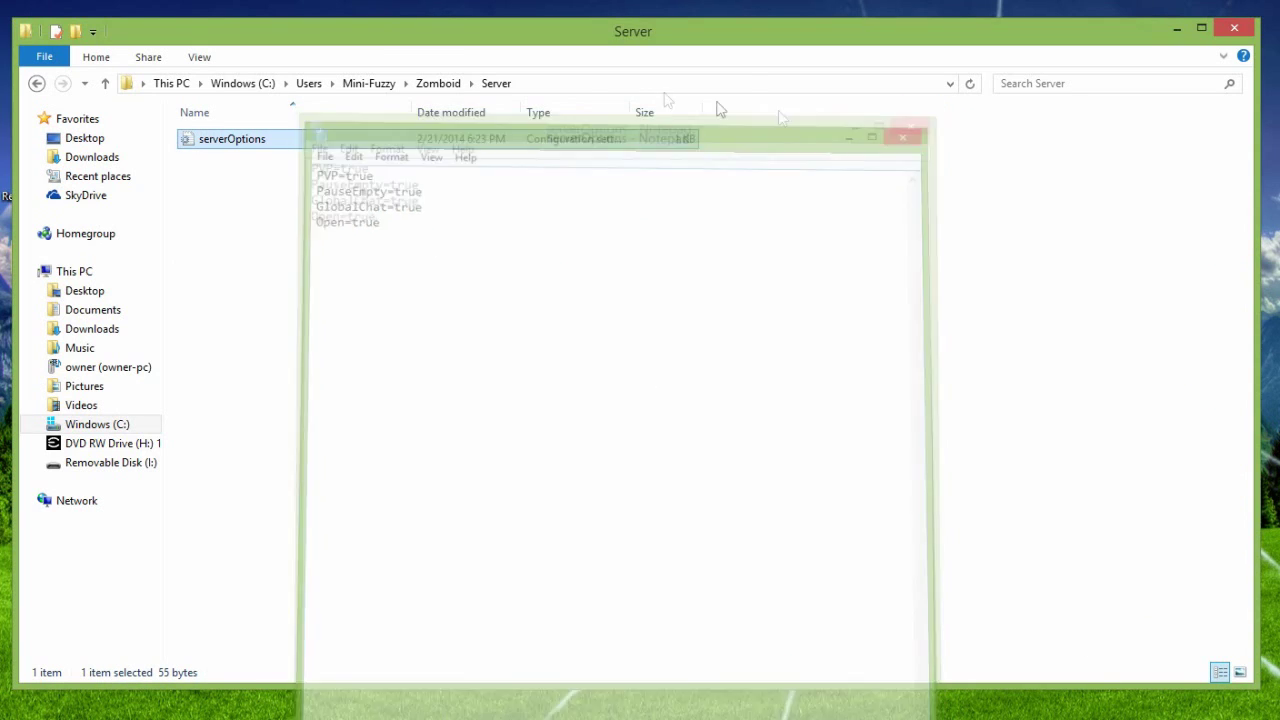
pyautogui.click(432, 83)
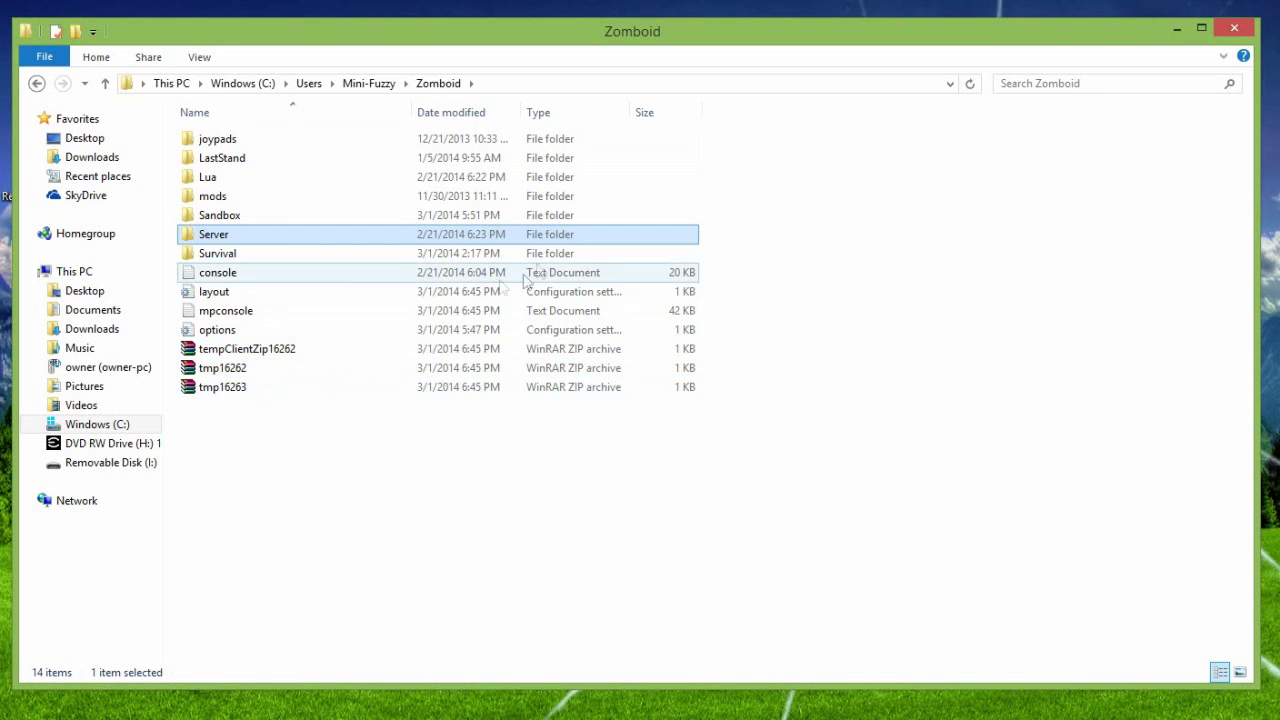
# Step: Glance at the console and mpconsole logs, then open the joypads folder
pyautogui.doubleClick(249, 275)
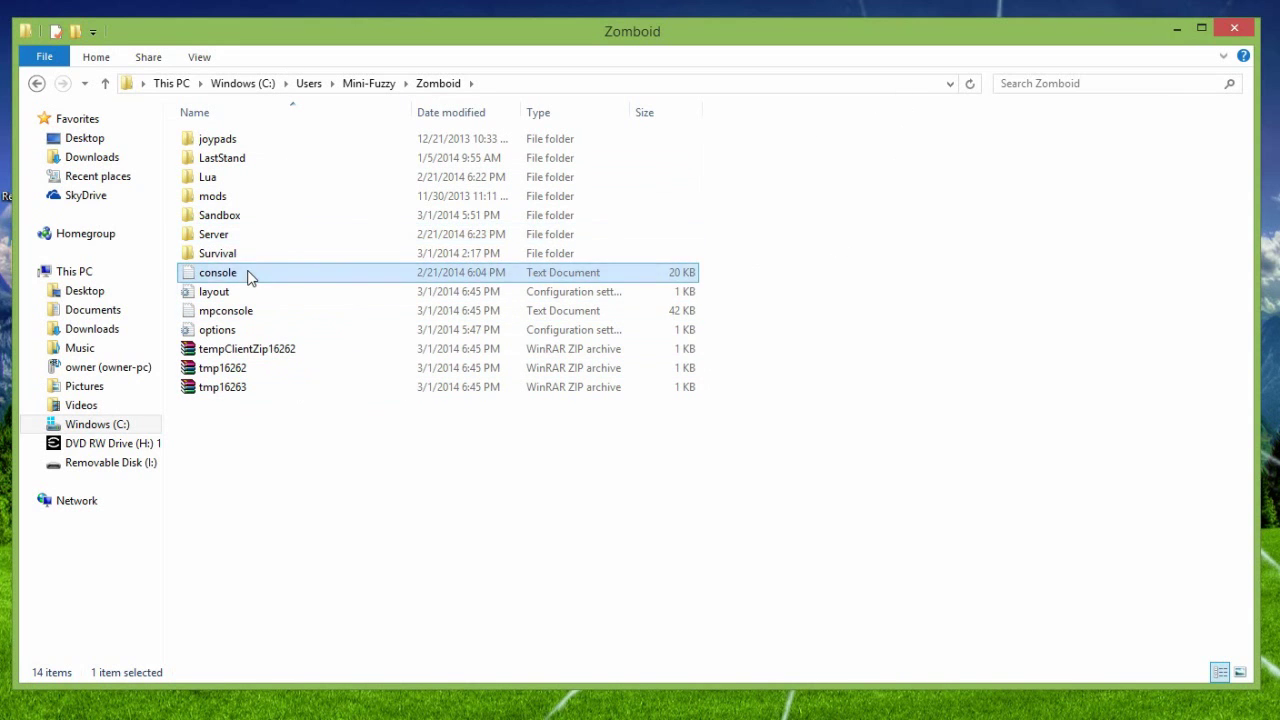
pyautogui.click(920, 116)
pyautogui.click(233, 313)
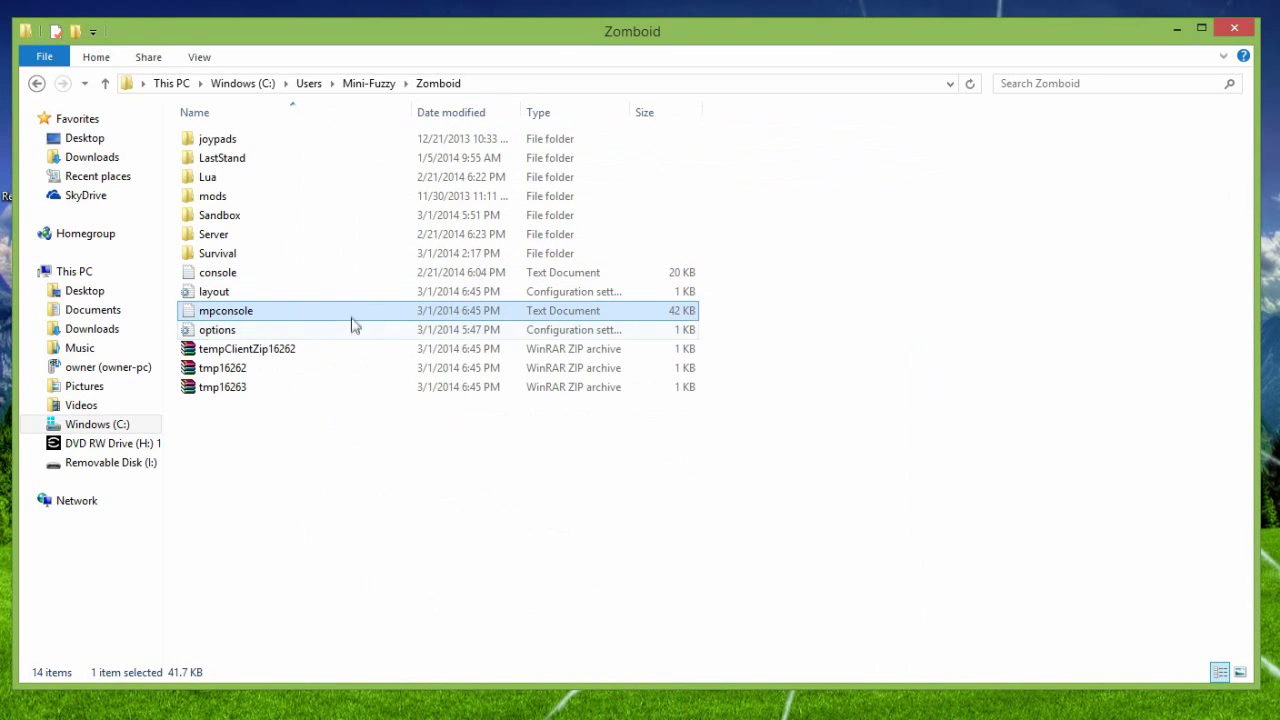
pyautogui.doubleClick(351, 320)
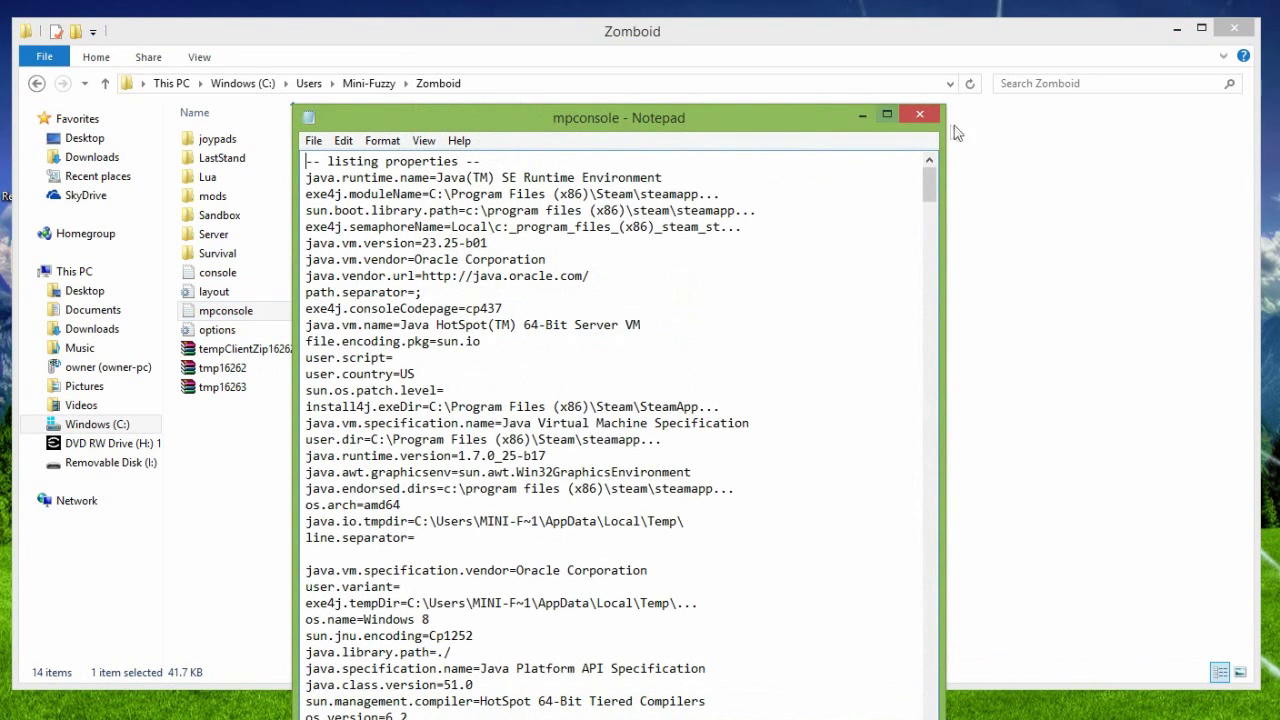
pyautogui.click(920, 114)
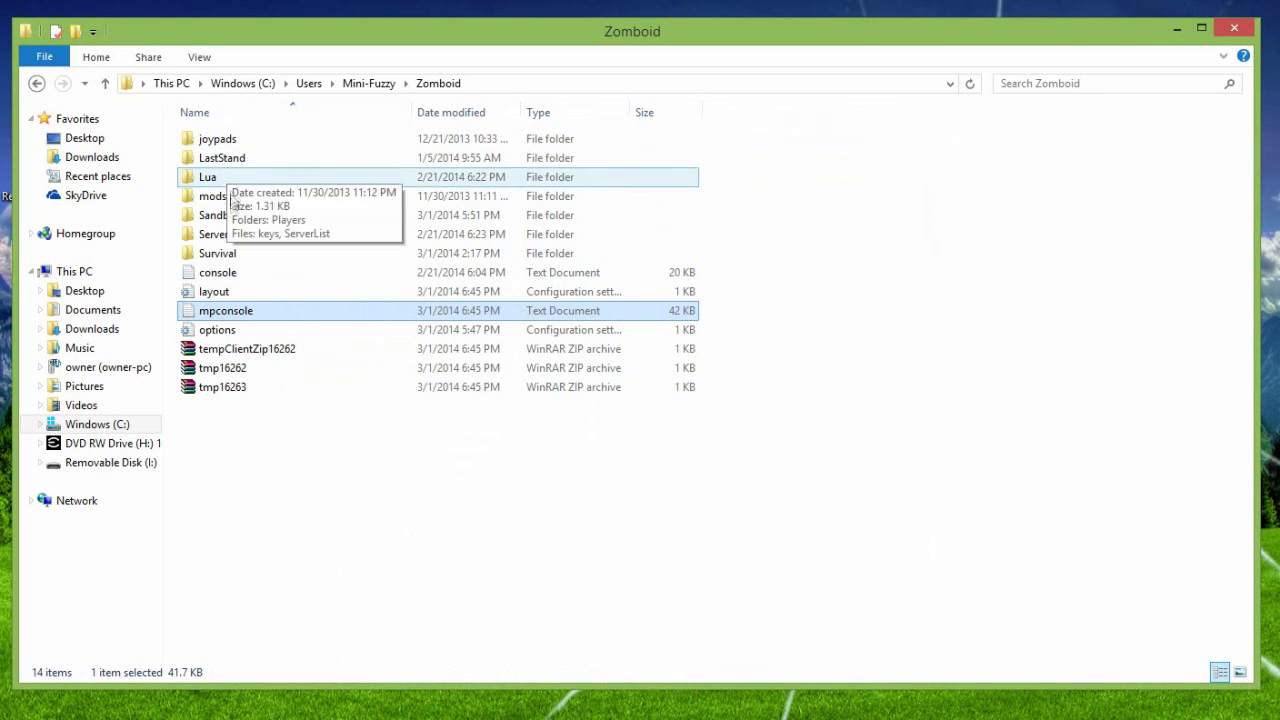
pyautogui.doubleClick(245, 140)
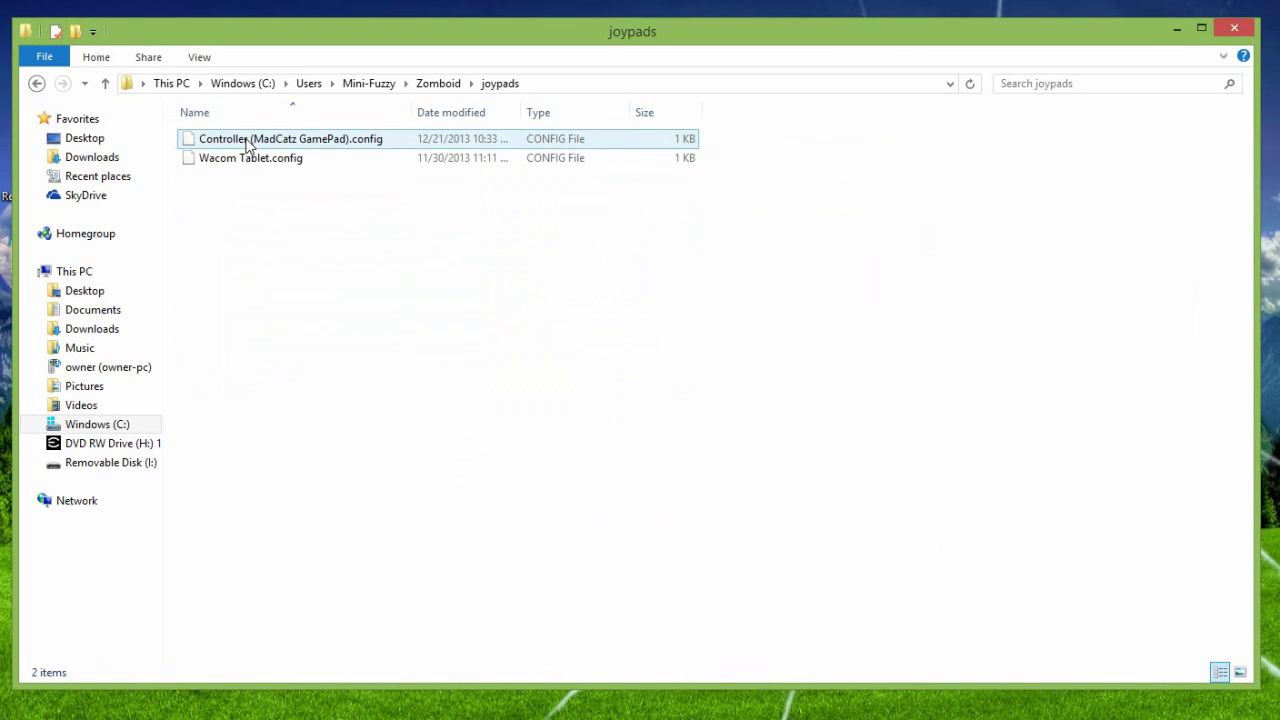
# Step: Close the joypads window, then resize and minimize the running server console
pyautogui.click(1233, 31)
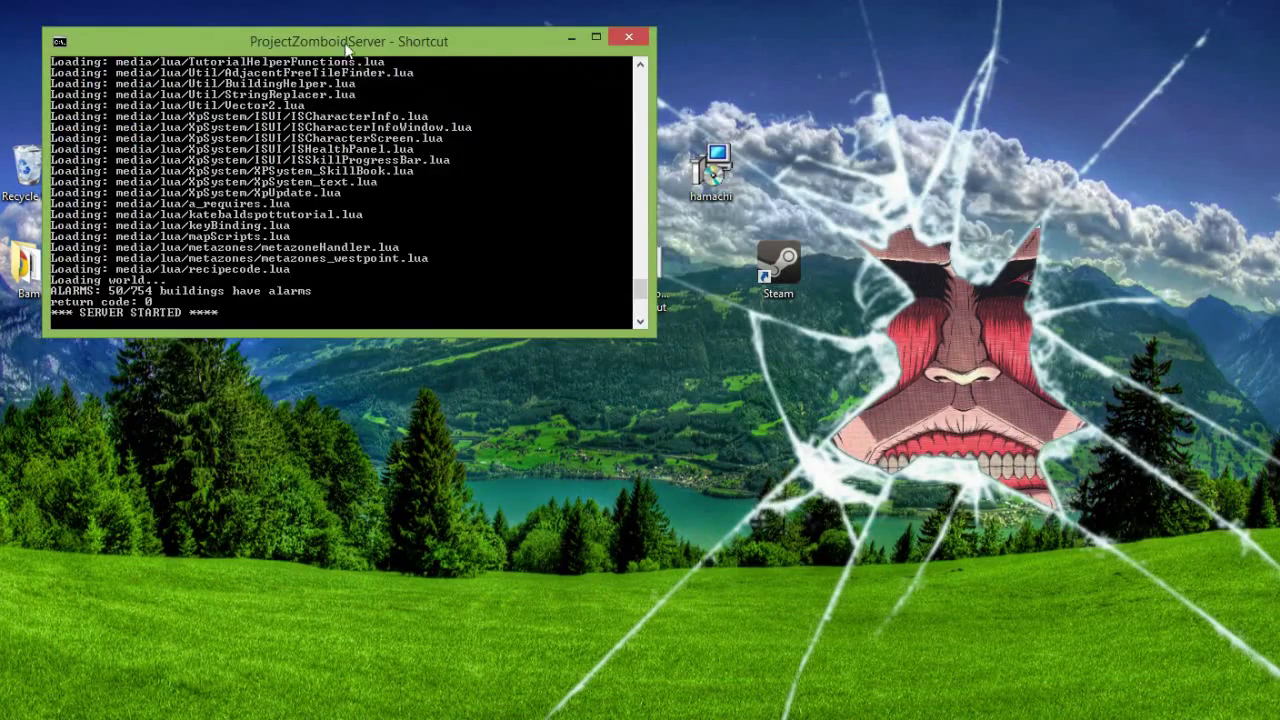
pyautogui.moveTo(348, 47)
pyautogui.mouseDown()
pyautogui.moveTo(415, 133)
pyautogui.moveTo(383, 62)
pyautogui.moveTo(338, 39)
pyautogui.mouseUp()
pyautogui.moveTo(132, 329); pyautogui.dragTo(132, 366)
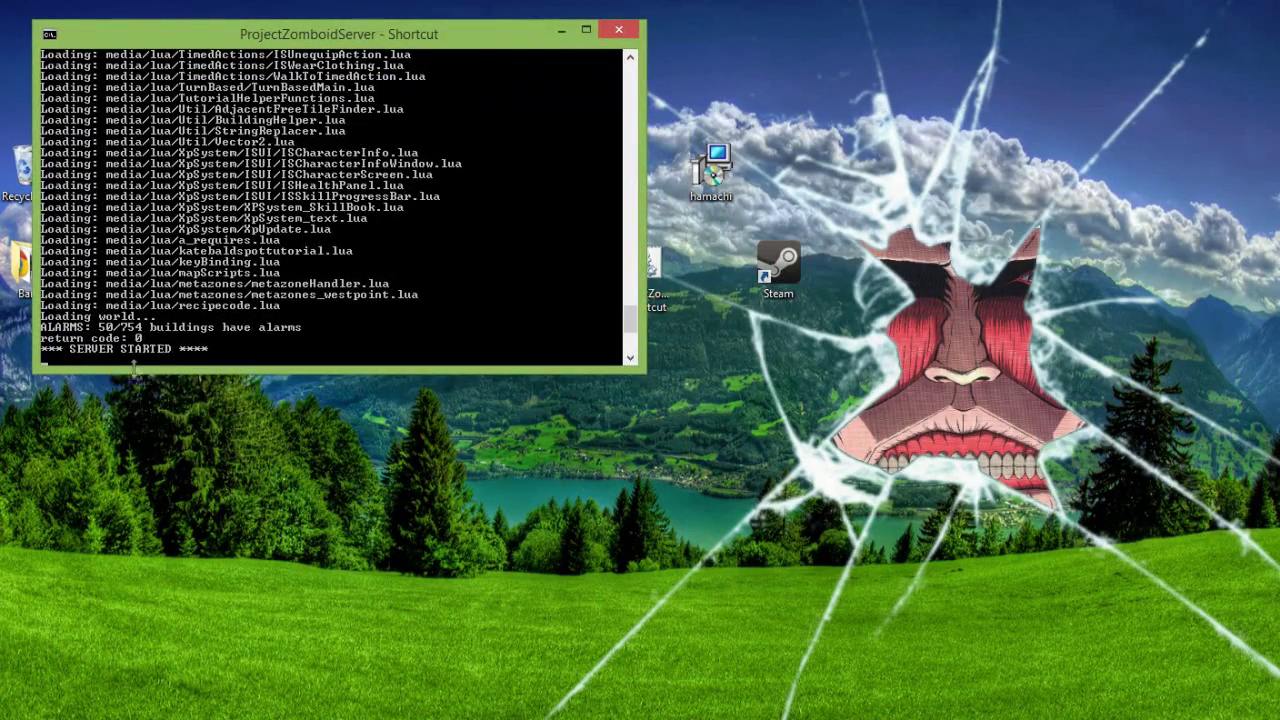
pyautogui.click(566, 36)
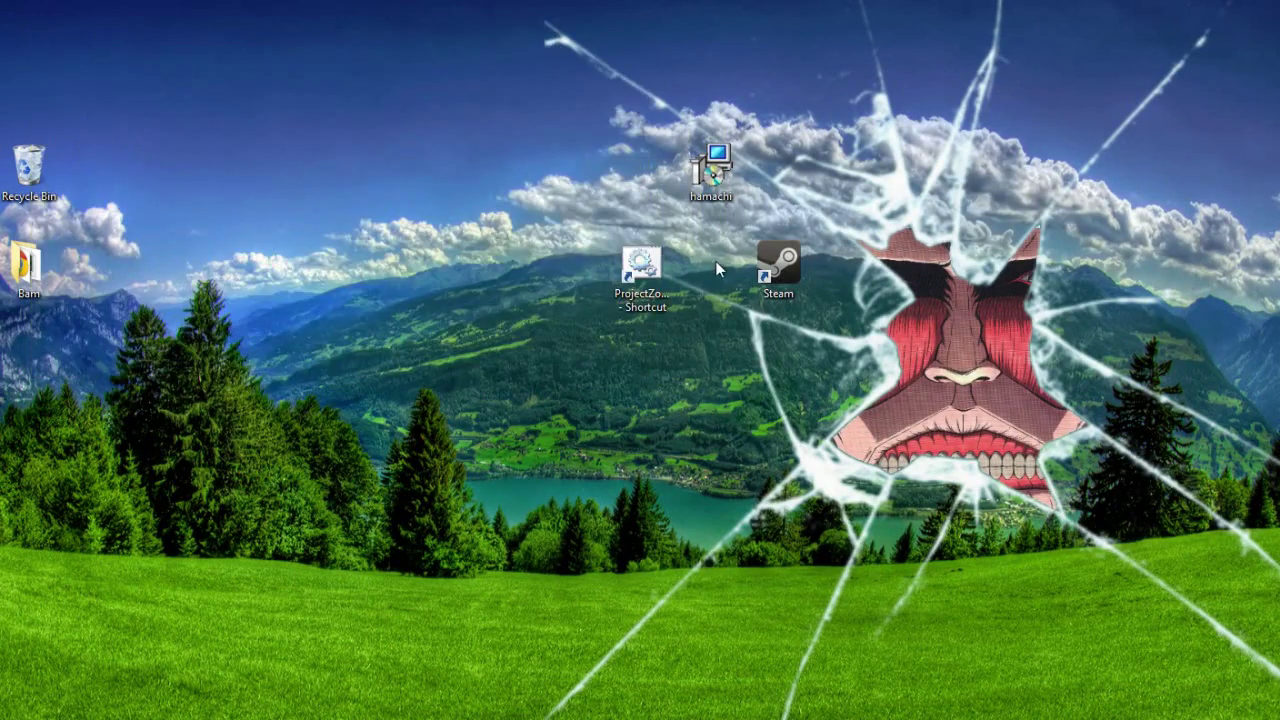
# Step: Launch Steam, keep the friends status Online, and start Project Zomboid from the library
pyautogui.doubleClick(765, 265)
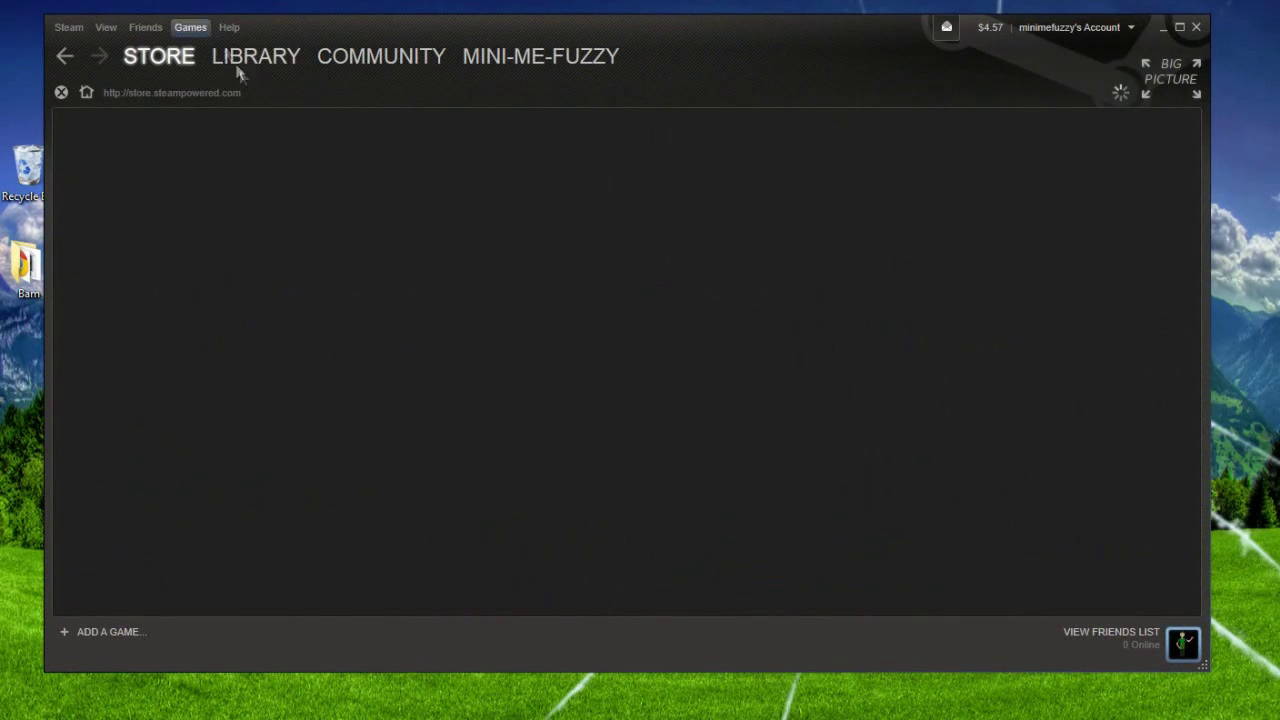
pyautogui.click(261, 74)
pyautogui.click(1110, 632)
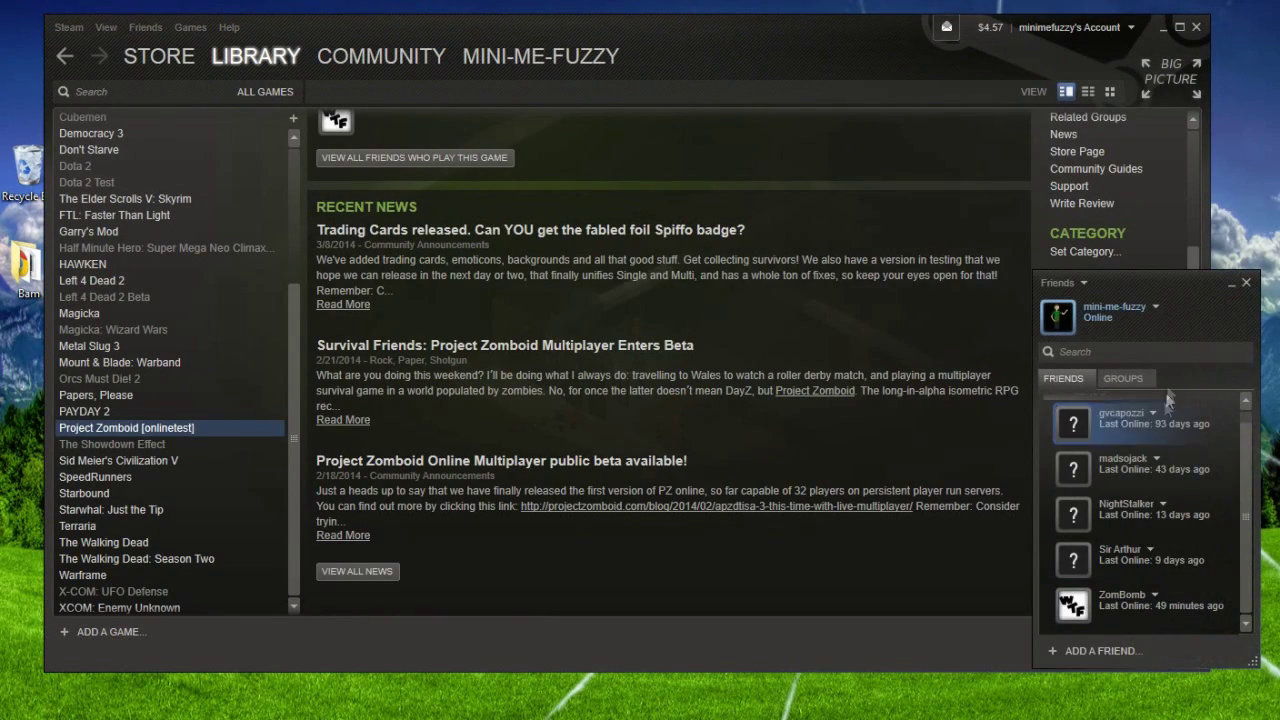
pyautogui.click(1156, 309)
pyautogui.click(1229, 328)
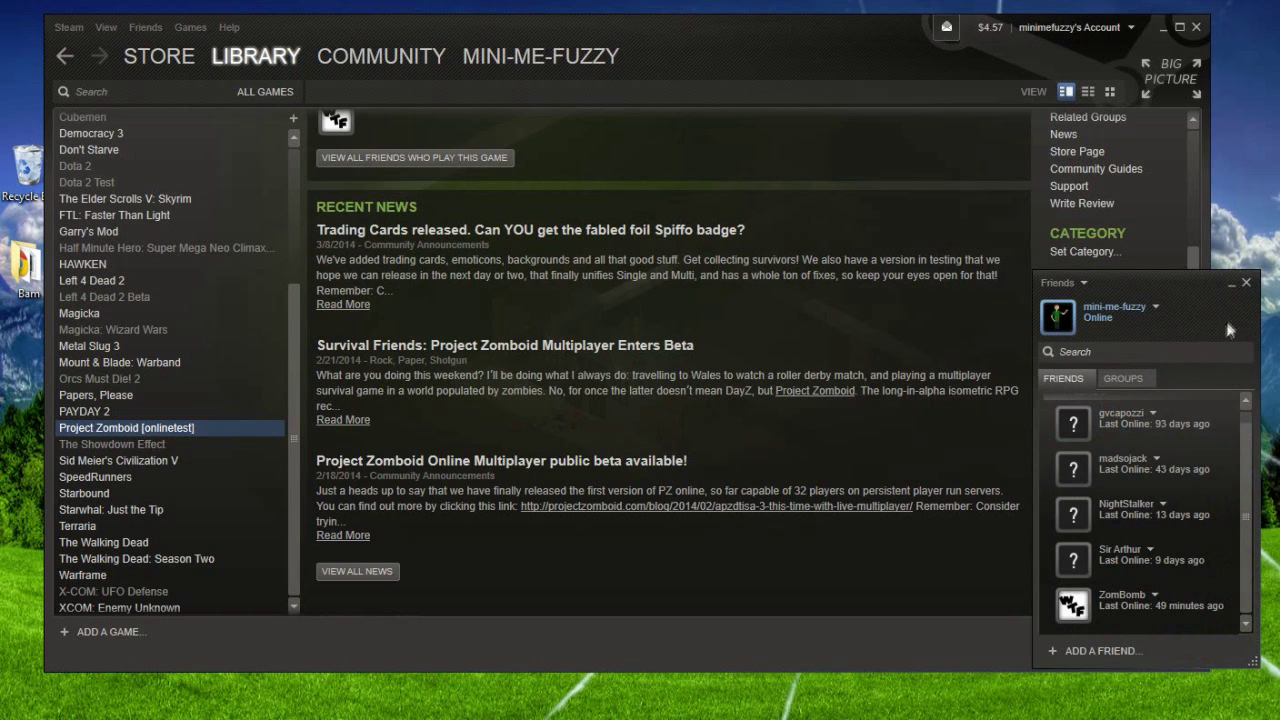
pyautogui.click(1246, 285)
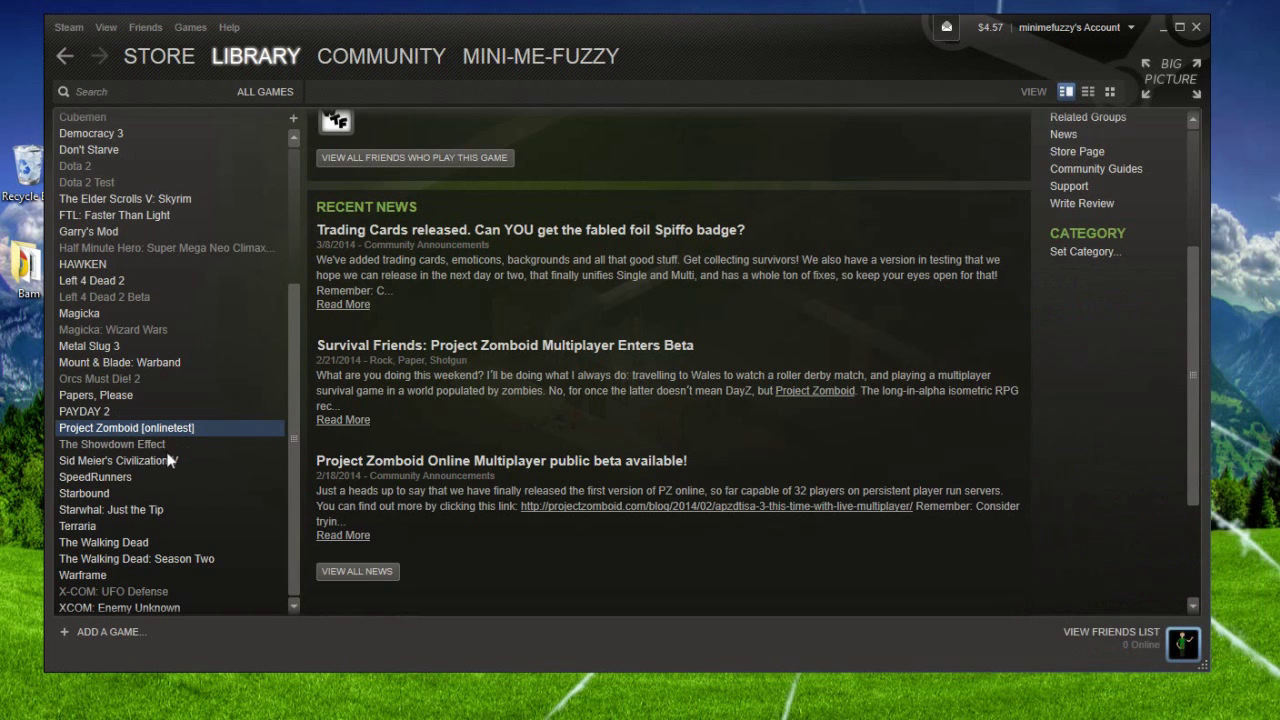
pyautogui.scroll(4, 380, 203)
pyautogui.click(346, 198)
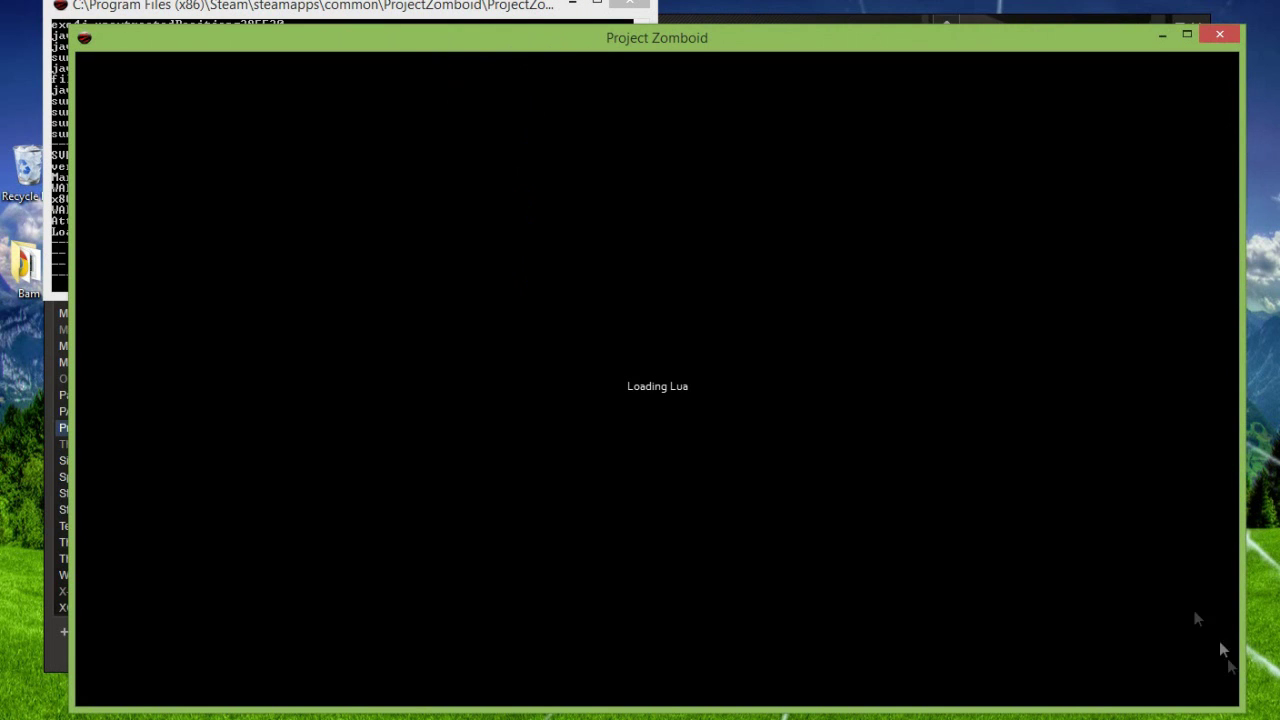
# Step: Mute the system sound, dismiss the Early Access notice, and open the server list
pyautogui.click(1201, 712)
pyautogui.click(1220, 642)
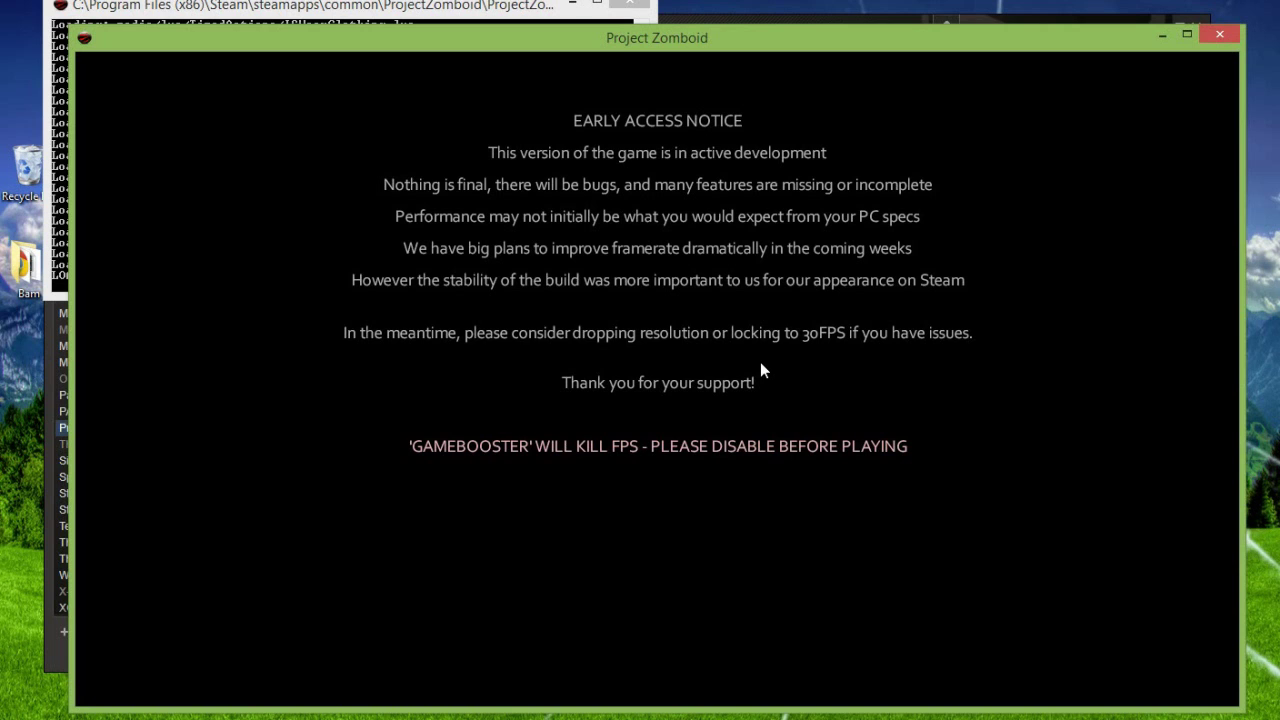
pyautogui.click(760, 364)
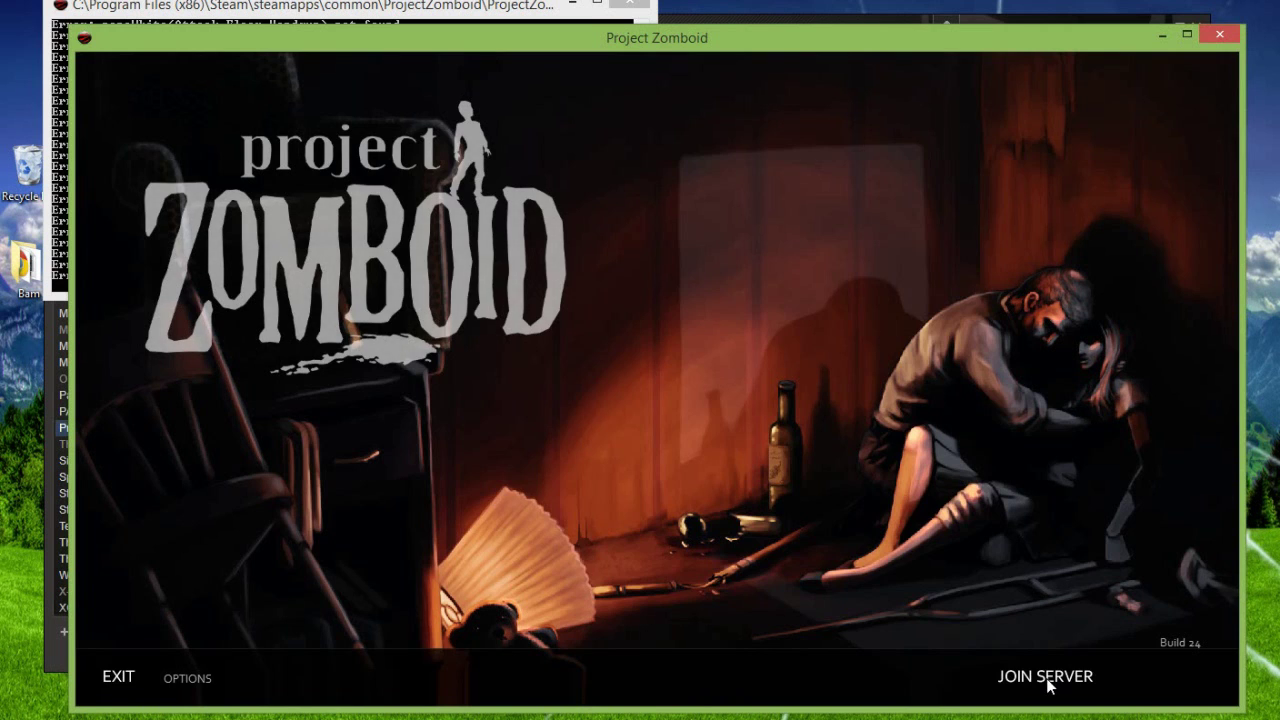
pyautogui.click(1047, 680)
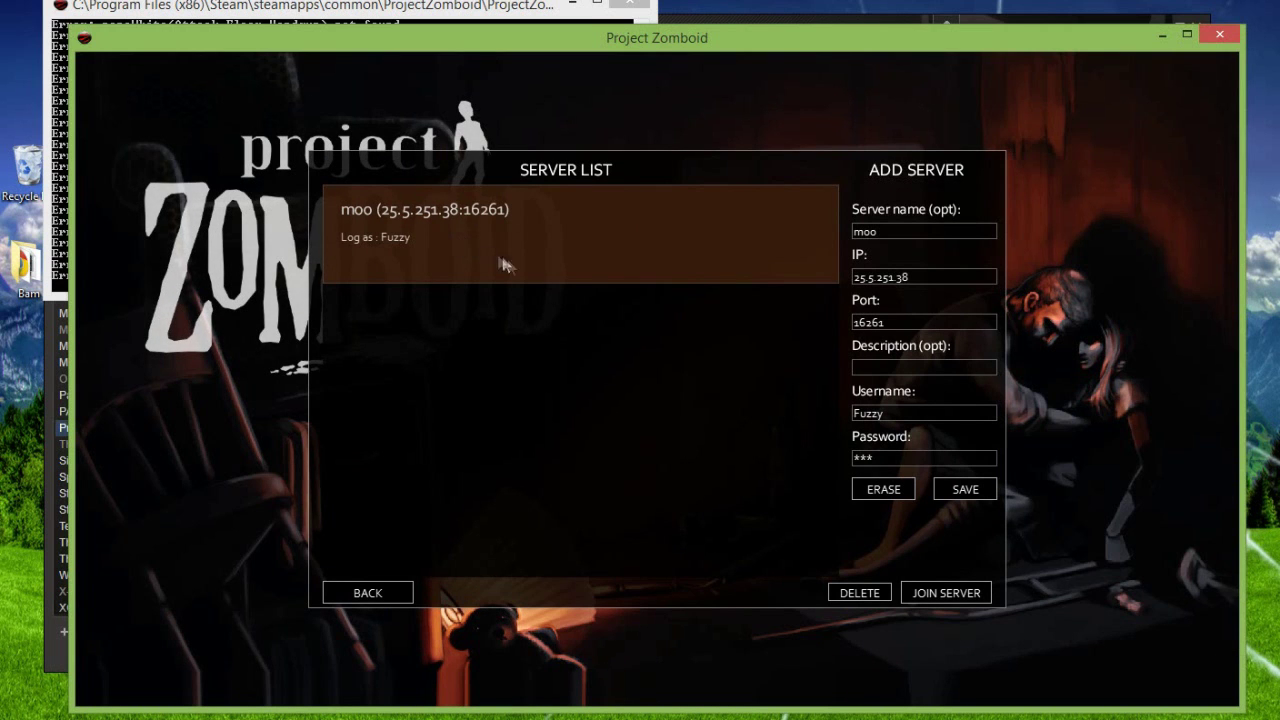
# Step: Check the Hamachi network addresses alongside the saved moo server entry
pyautogui.click(900, 230)
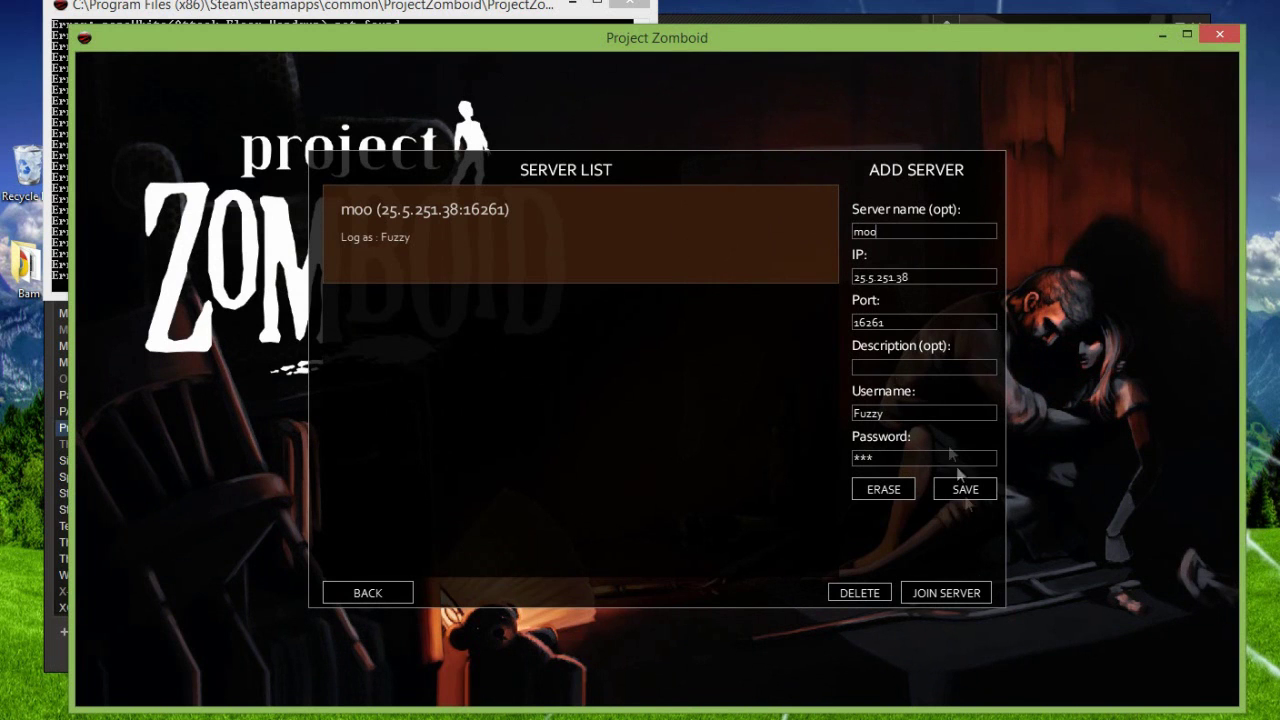
pyautogui.hotkey('alt', 'Tab')
pyautogui.moveTo(436, 162); pyautogui.dragTo(1145, 117)
pyautogui.moveTo(1096, 224)
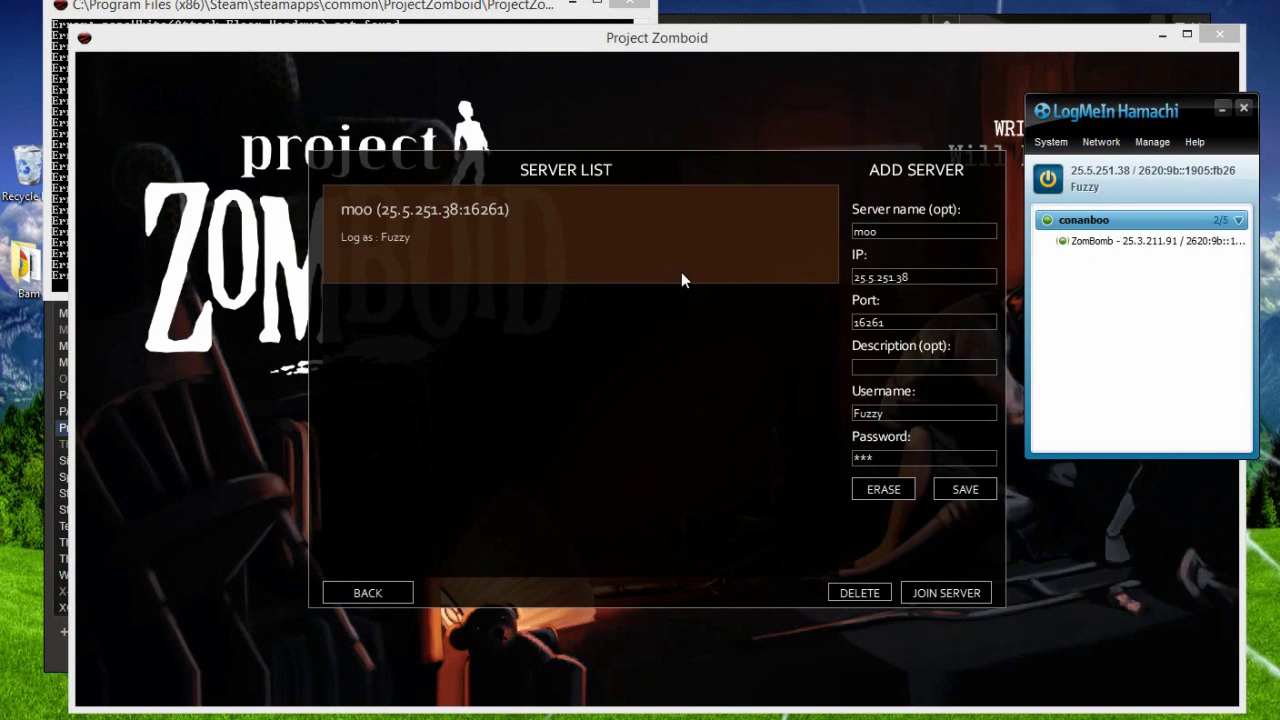
# Step: Enter the username and password, then join moo at 25.5.251.38, port 16261
pyautogui.click(940, 418)
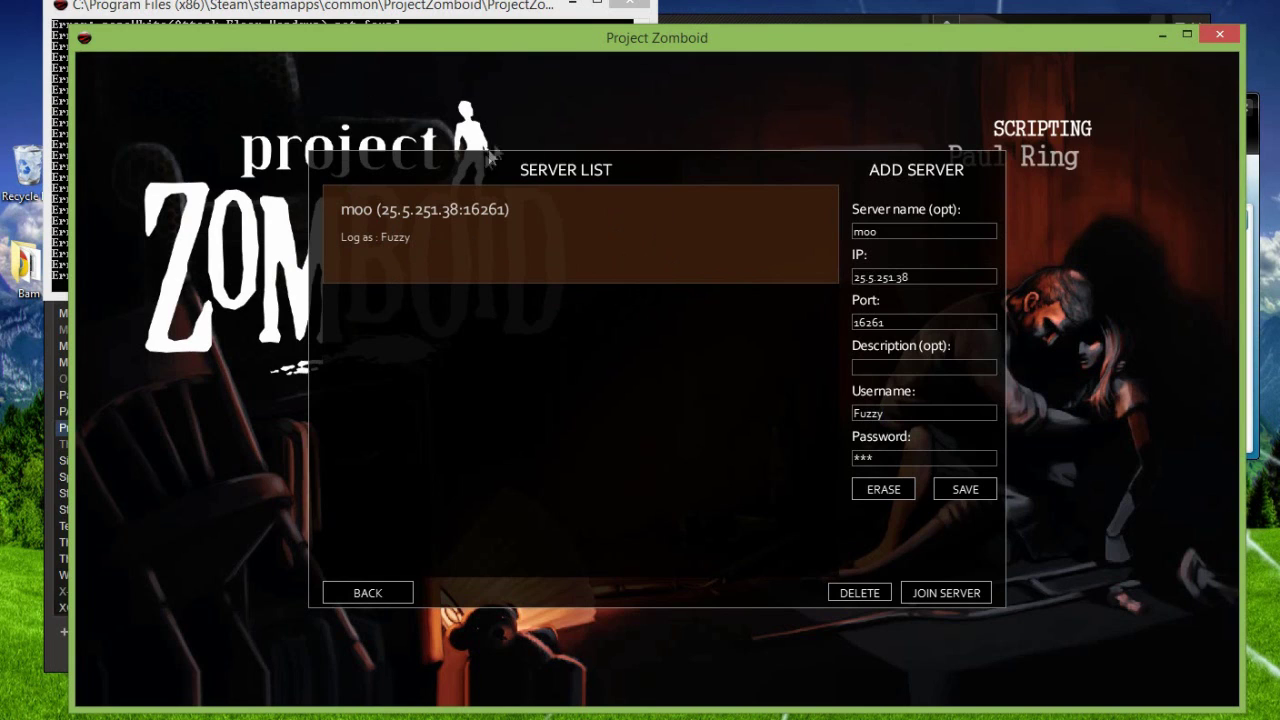
pyautogui.click(931, 463)
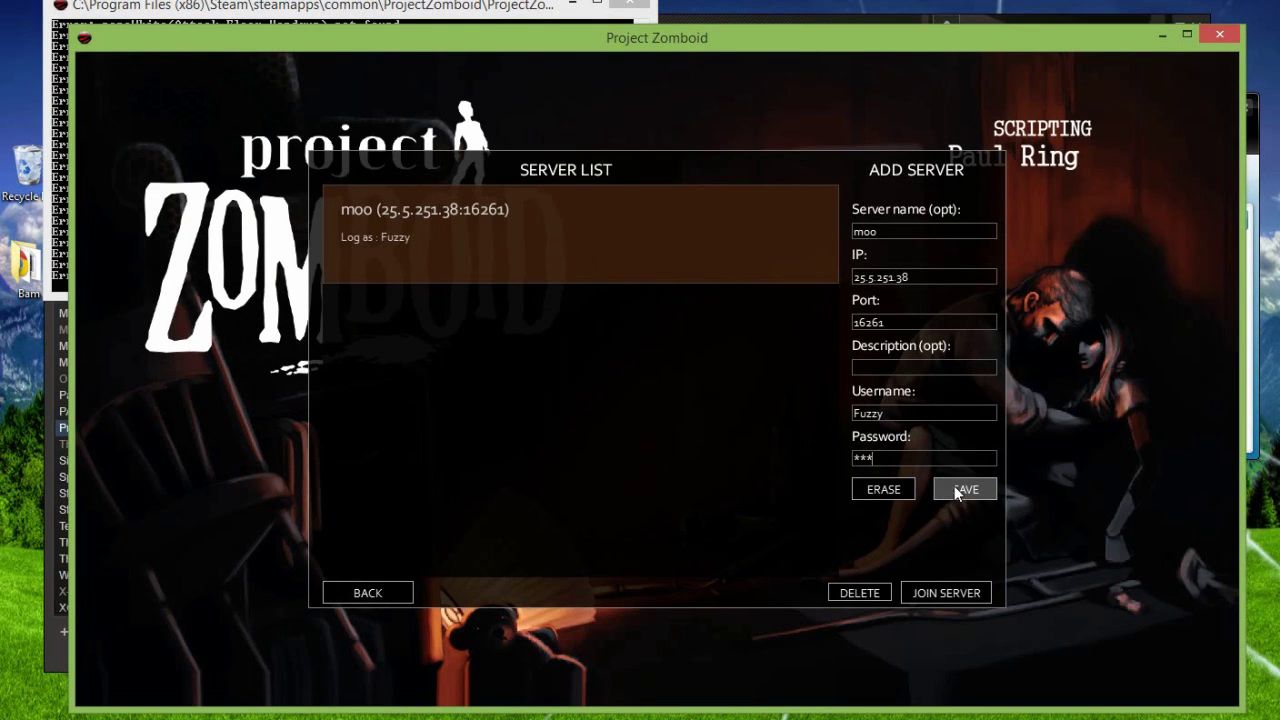
pyautogui.click(976, 593)
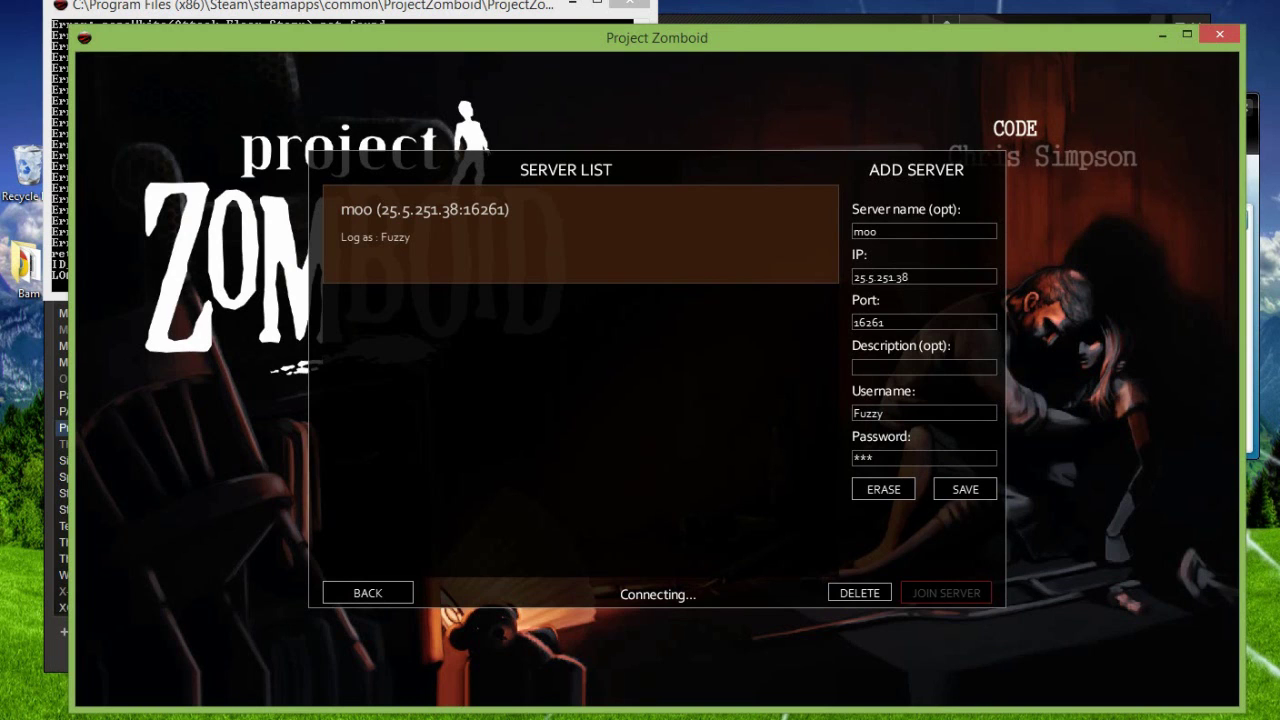
pyautogui.moveTo(967, 628)
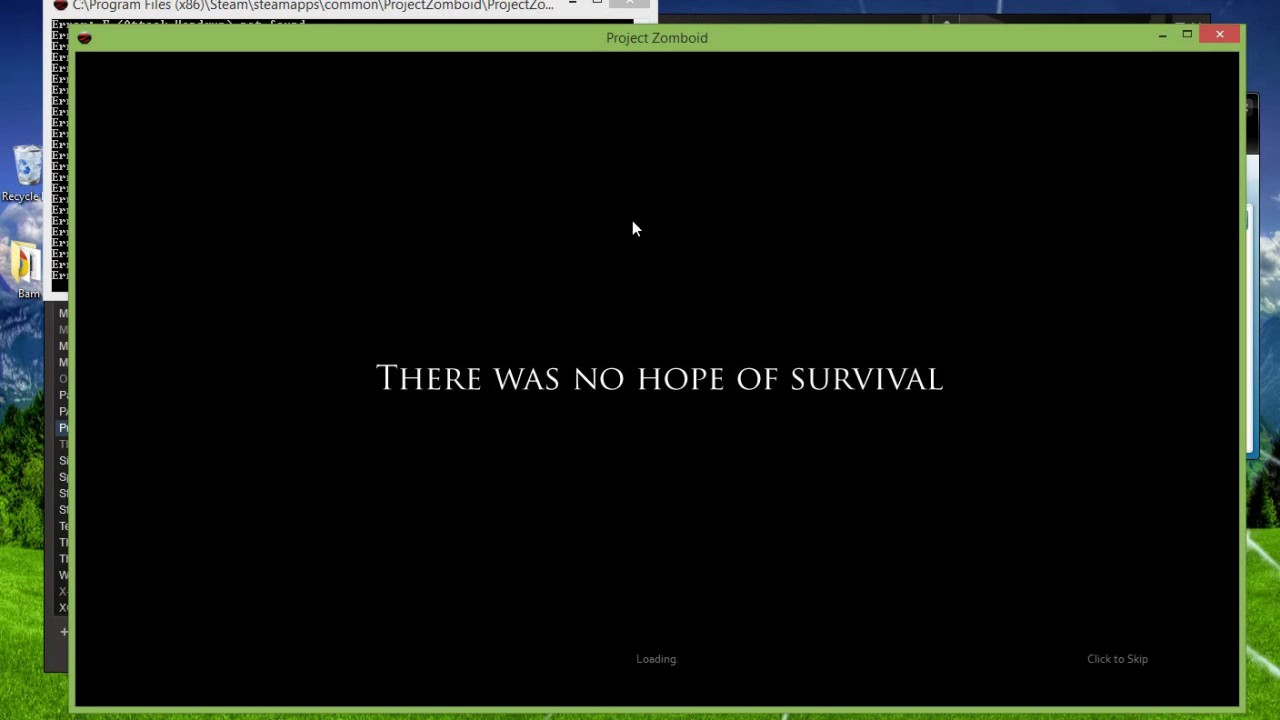
# Step: Skip the loading screen and walk the survivor with WASD into the crate-filled warehouse
pyautogui.click(1138, 645)
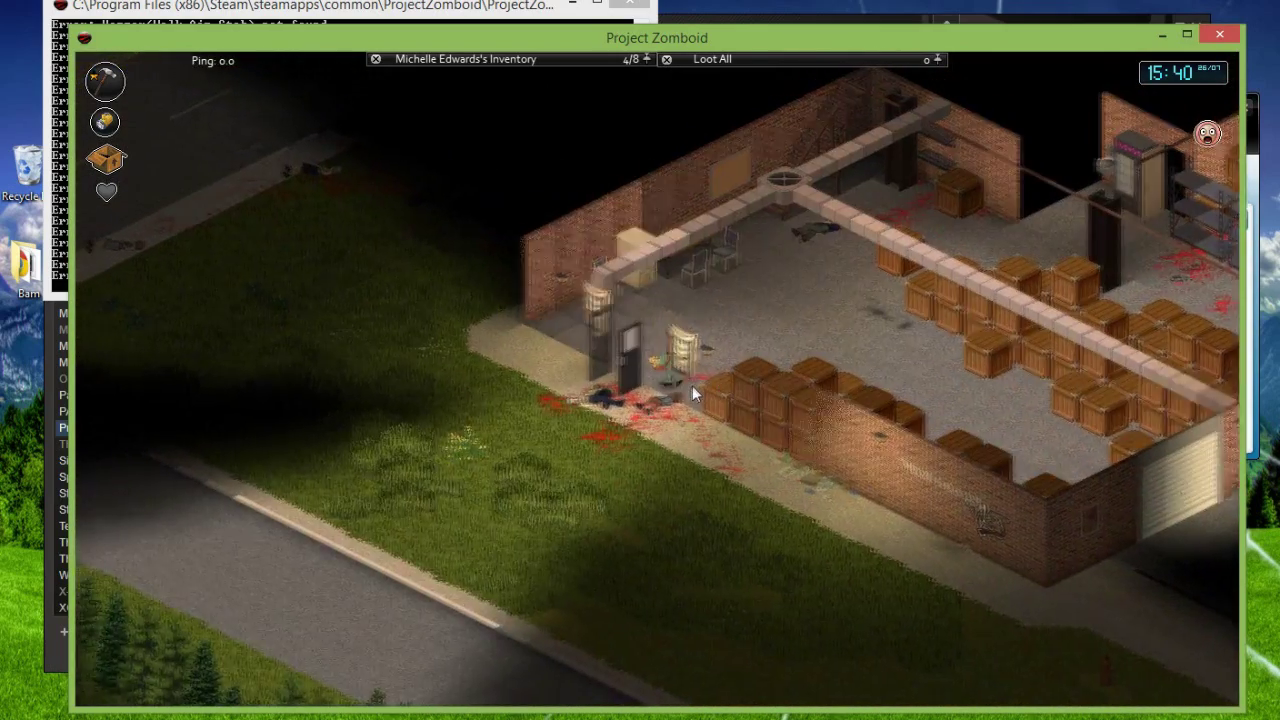
pyautogui.press('a')
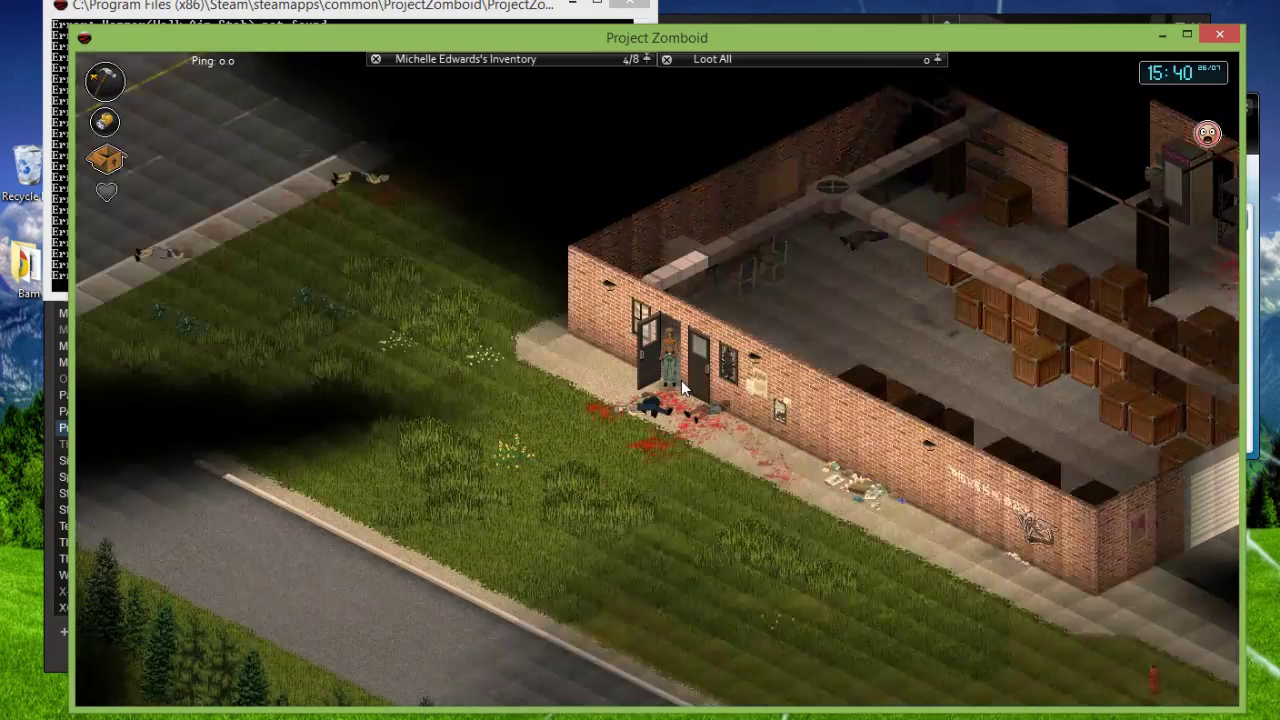
pyautogui.press('w')
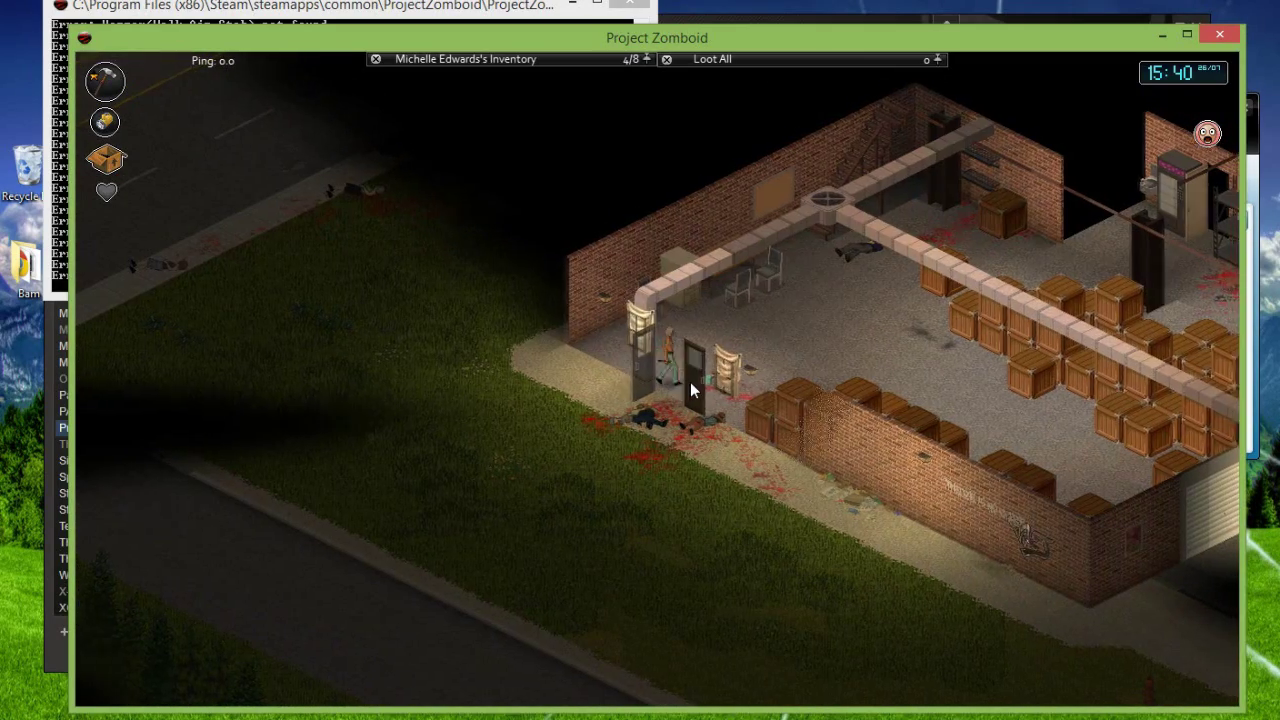
pyautogui.press('d')
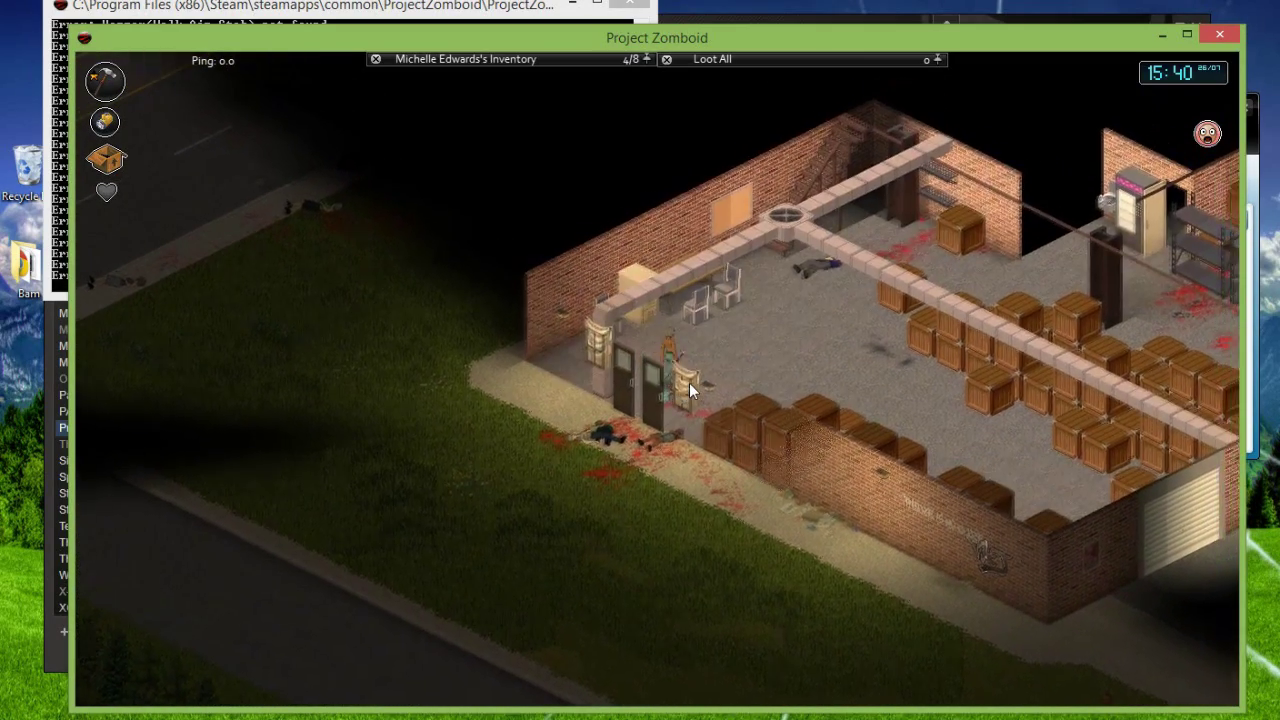
pyautogui.press('w')
pyautogui.press('d')
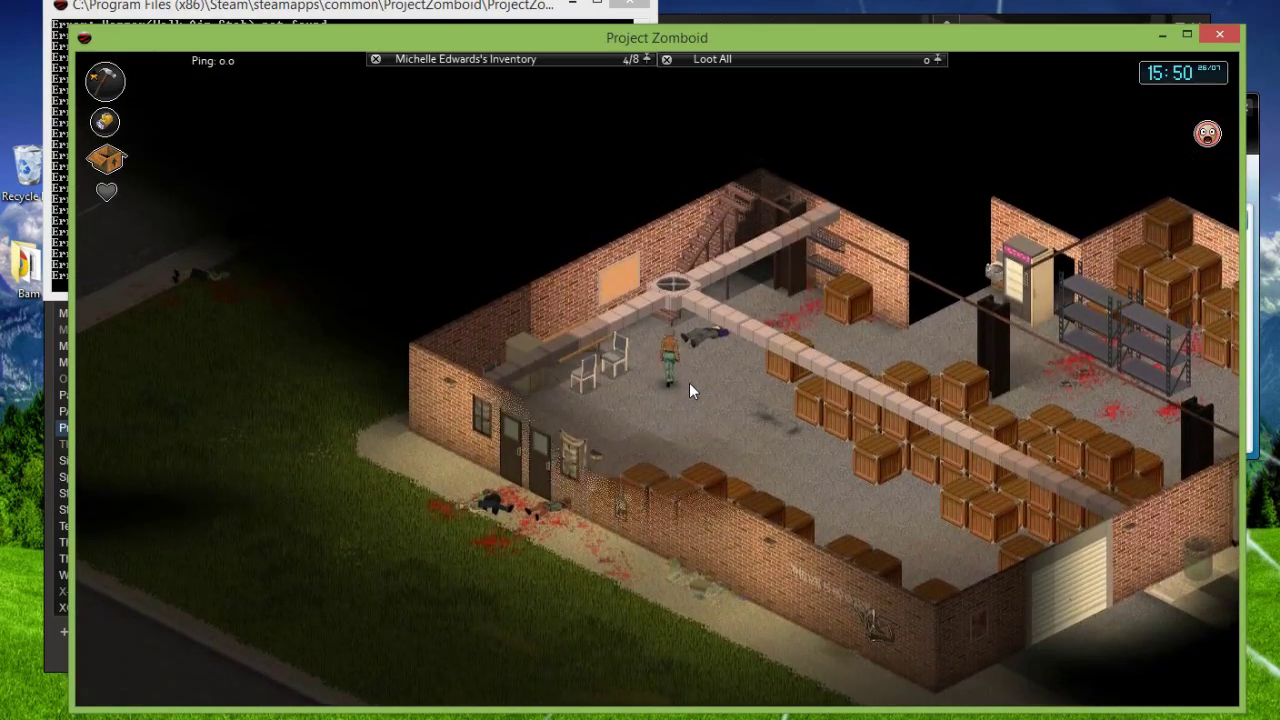
pyautogui.press('s')
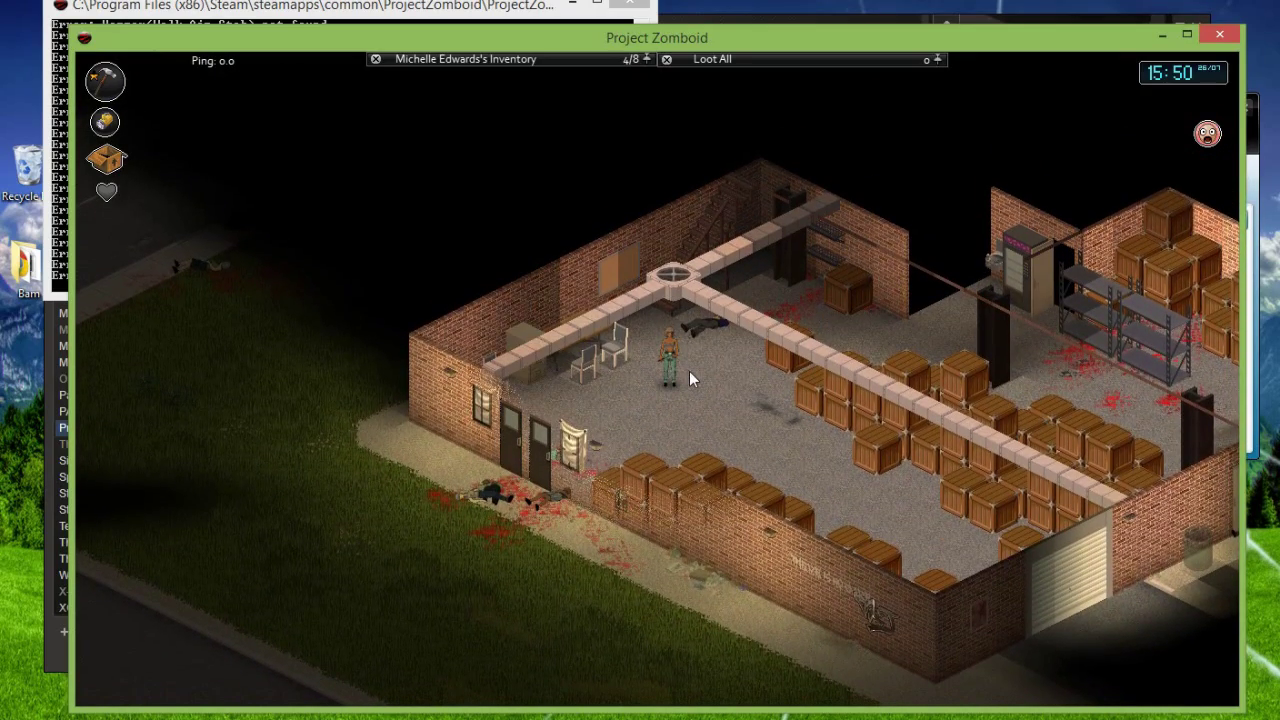